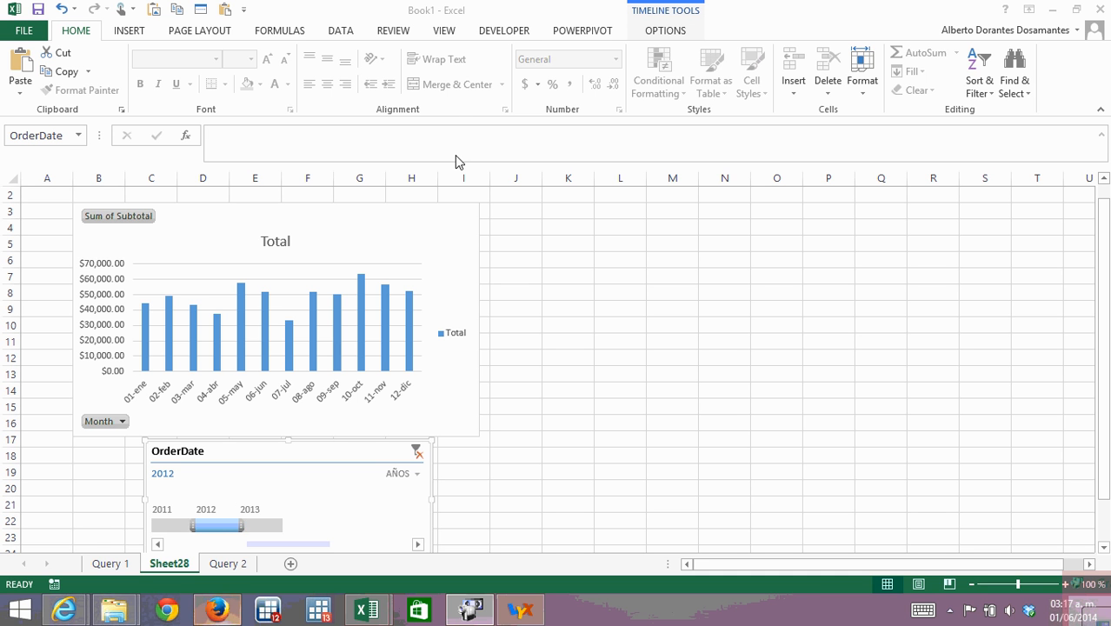
Open the PowerPivot data model and examine the Subtotal column's formula and the Discount column in the OrderDetails table.
{"action": "left_click", "coordinate": [598, 33]}
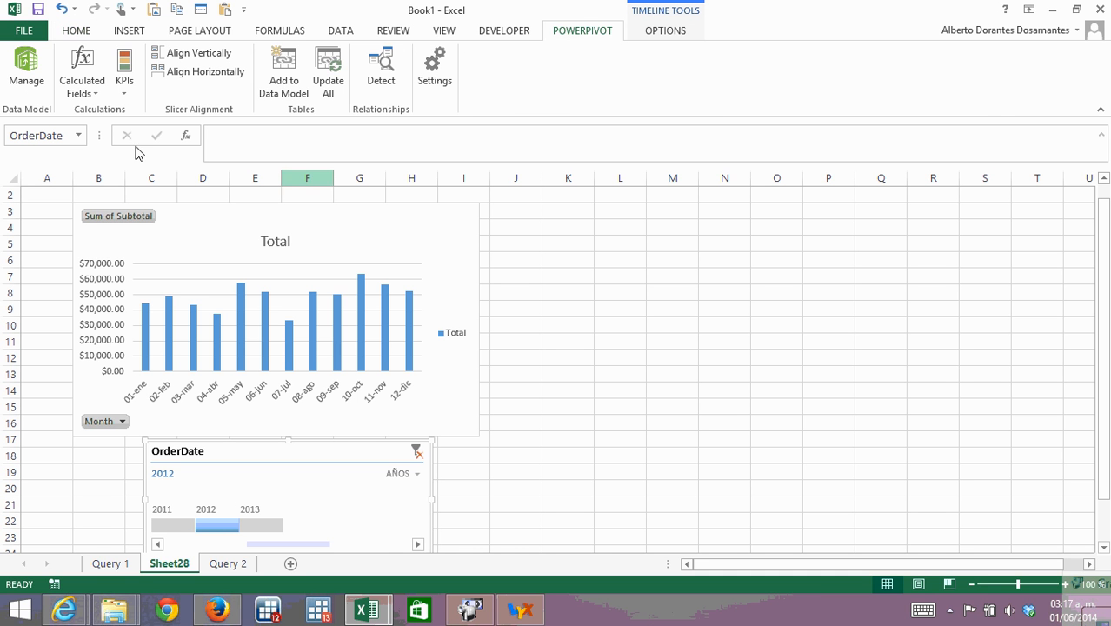
{"action": "left_click", "coordinate": [26, 69]}
{"action": "left_click", "coordinate": [443, 299]}
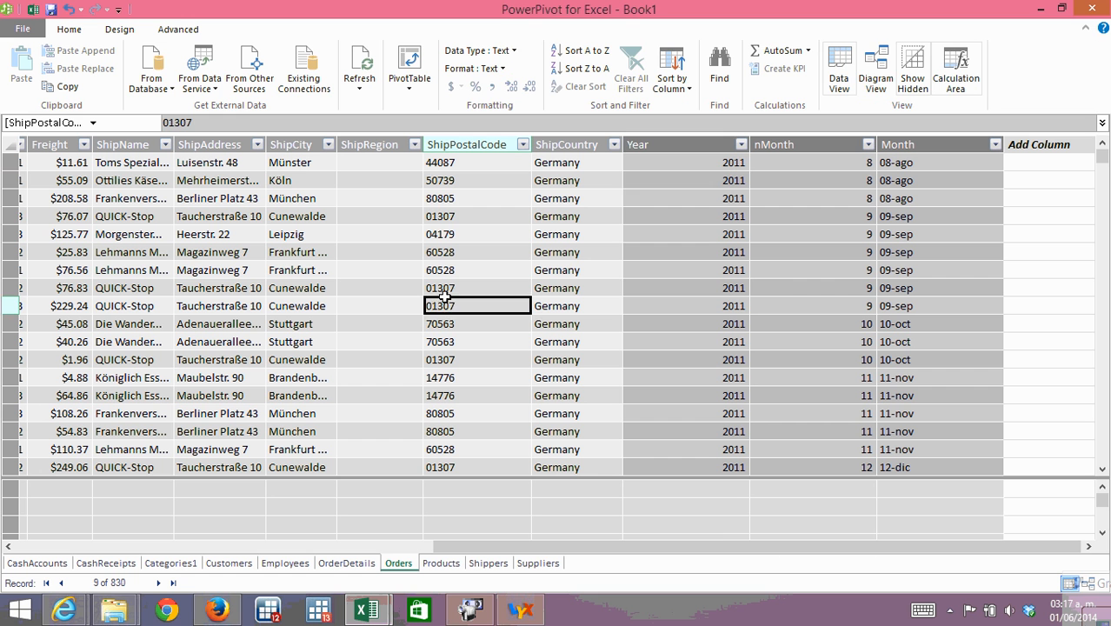
{"action": "left_click", "coordinate": [528, 216]}
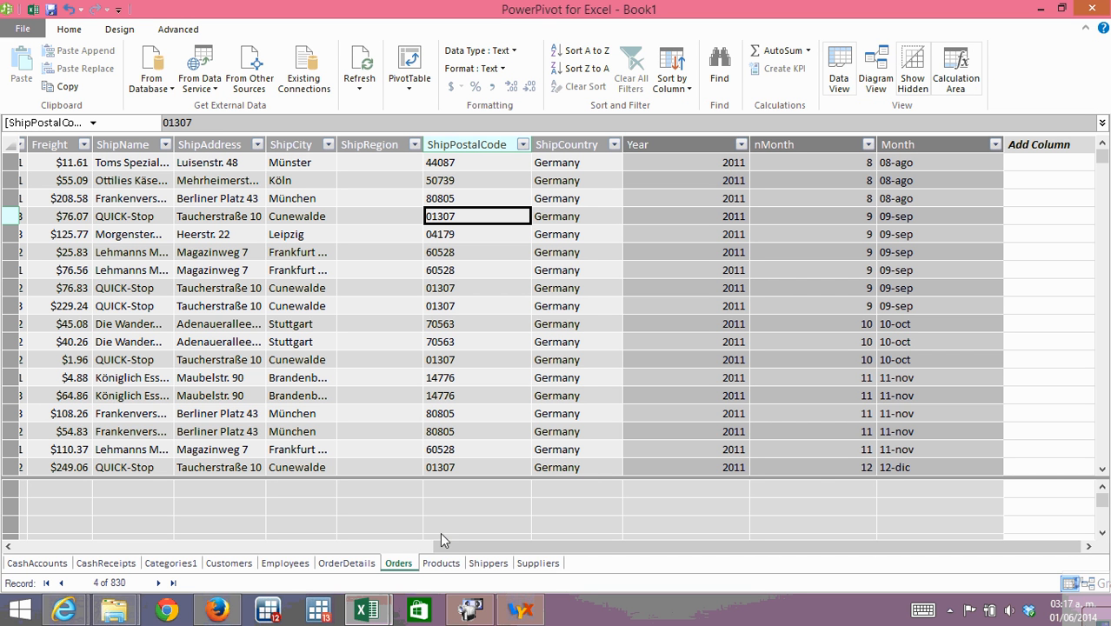
{"action": "left_click", "coordinate": [347, 563]}
{"action": "left_click", "coordinate": [427, 164]}
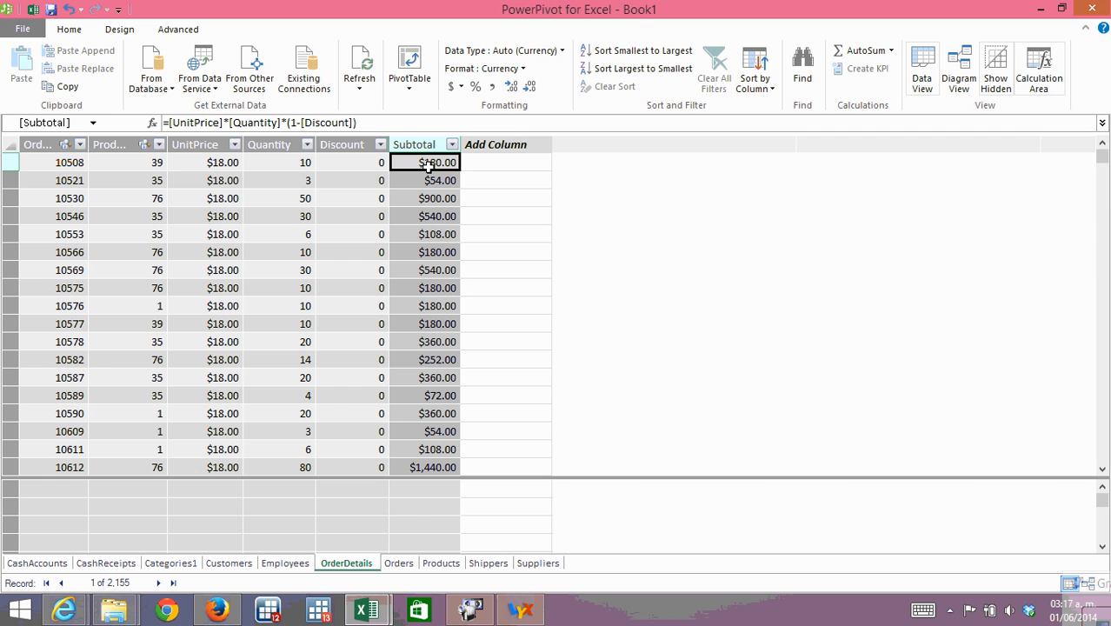
{"action": "left_click", "coordinate": [442, 233]}
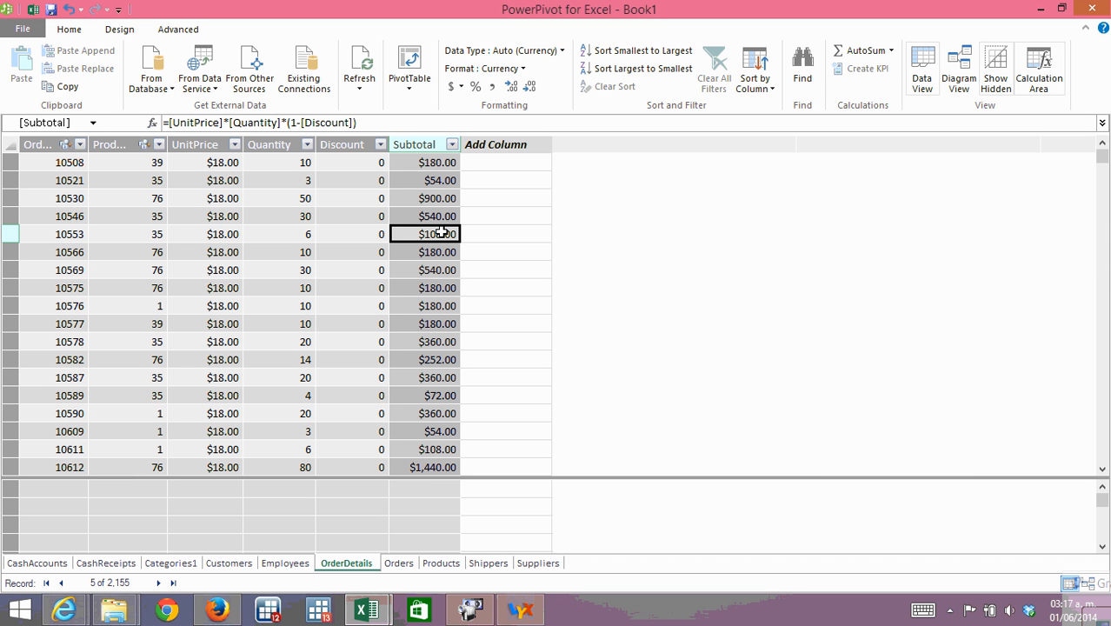
{"action": "left_click", "coordinate": [332, 247]}
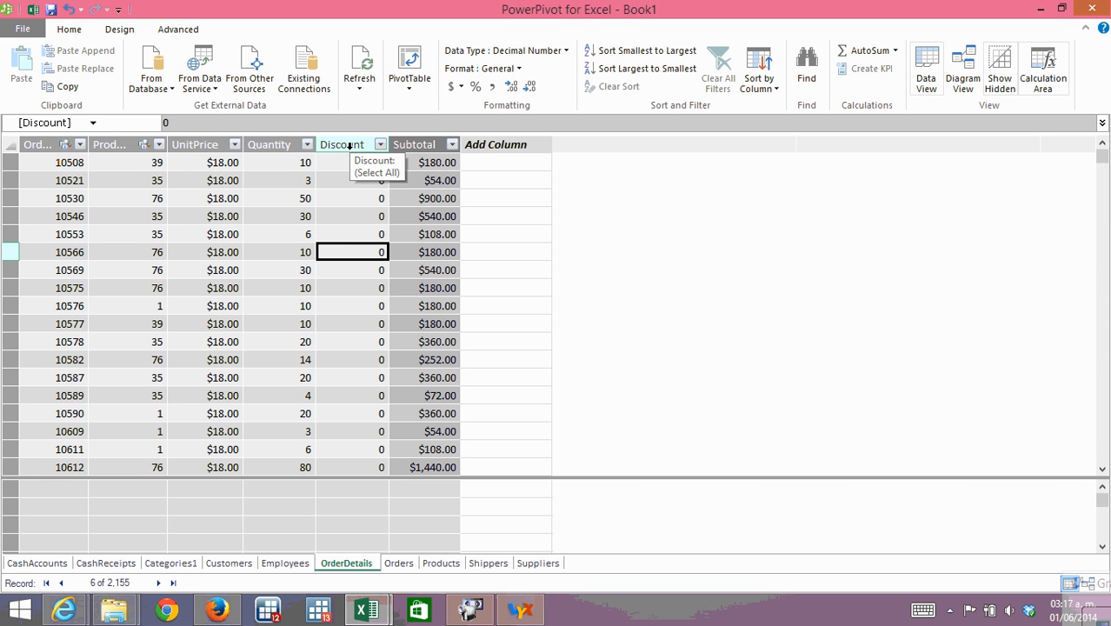
Return to the Excel workbook and start a new PowerPivot calculated field assigned to the OrderDetails table.
{"action": "mouse_move", "coordinate": [366, 610]}
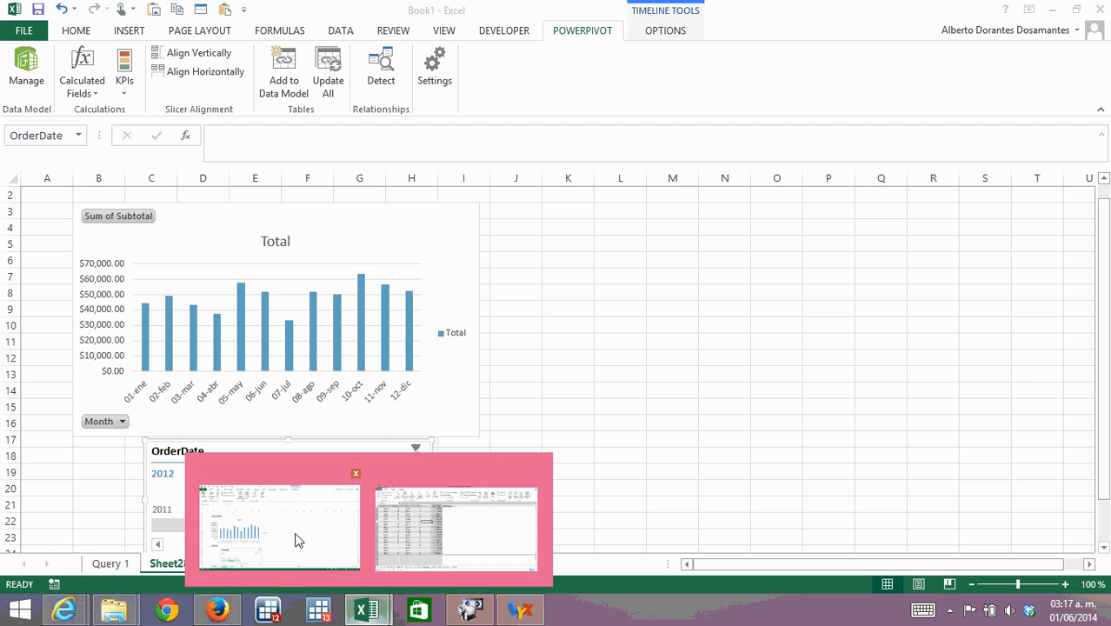
{"action": "left_click", "coordinate": [295, 540]}
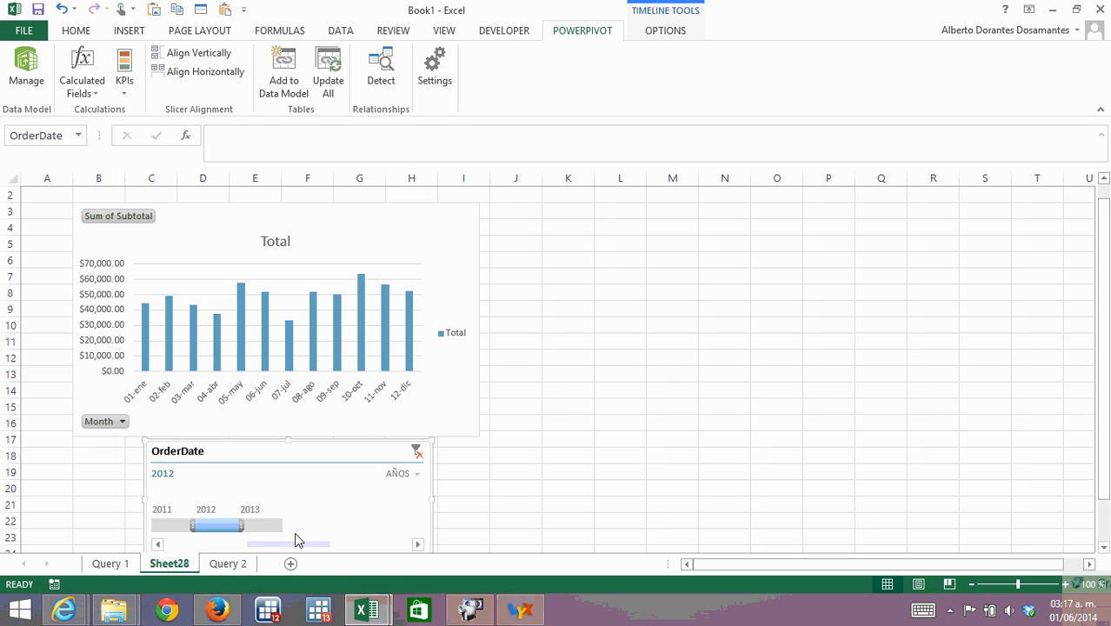
{"action": "left_click", "coordinate": [602, 396]}
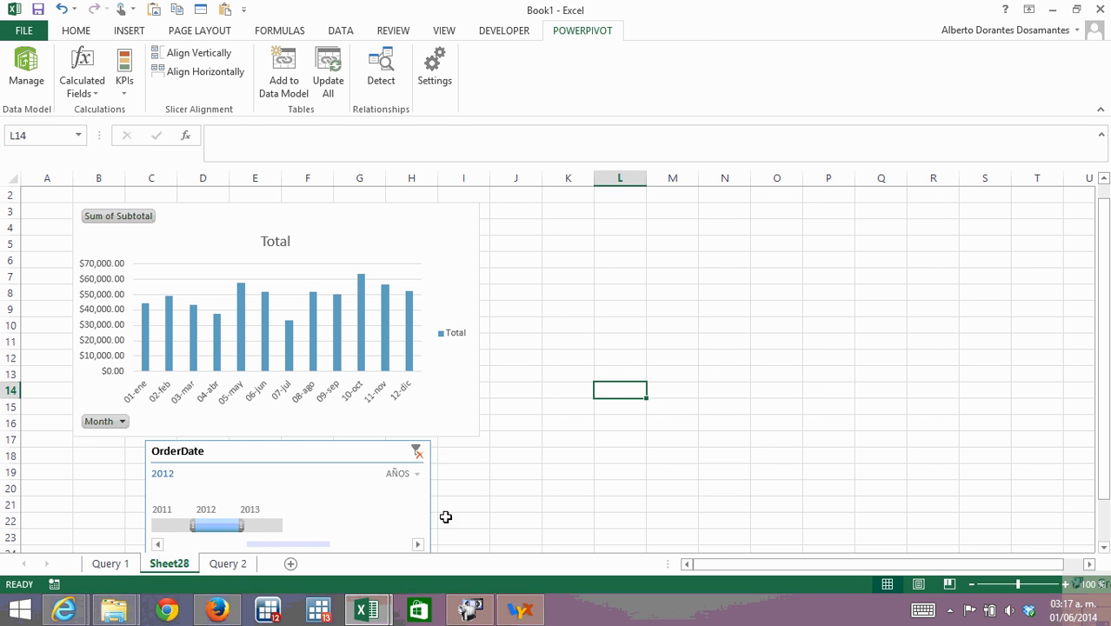
{"action": "left_click", "coordinate": [495, 519]}
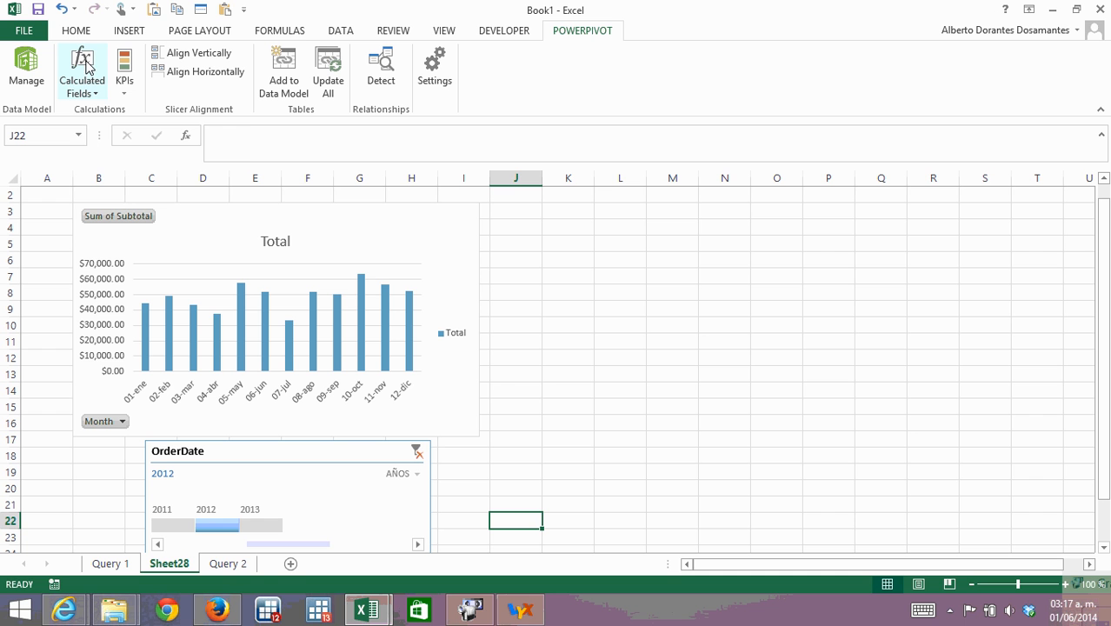
{"action": "left_click", "coordinate": [85, 94]}
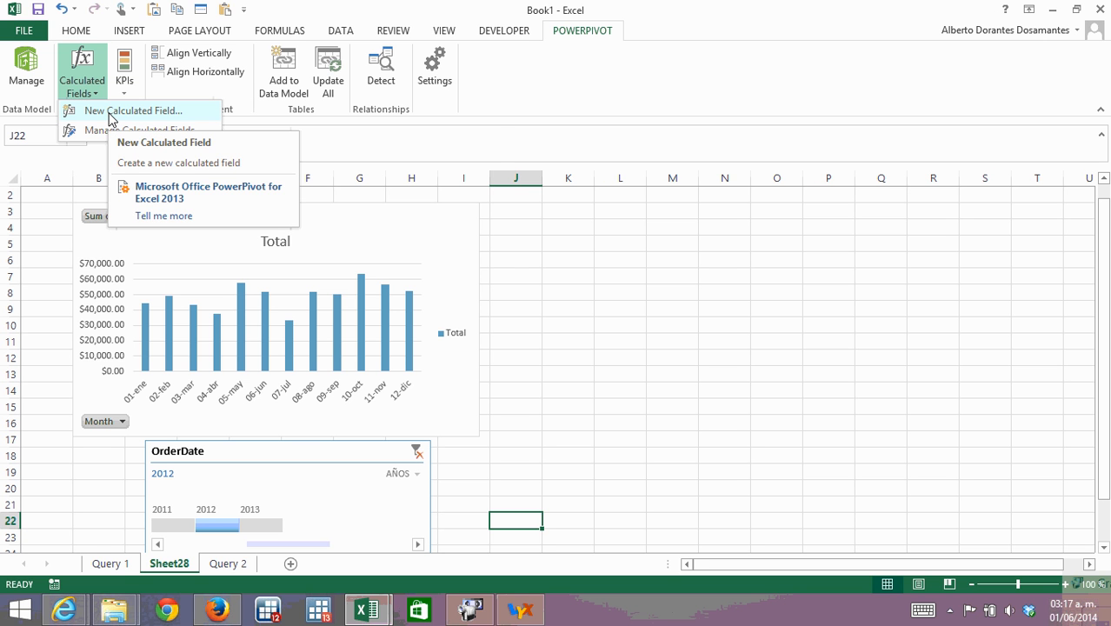
{"action": "left_click", "coordinate": [108, 119]}
{"action": "left_click_drag", "start_coordinate": [155, 25], "coordinate": [352, 65]}
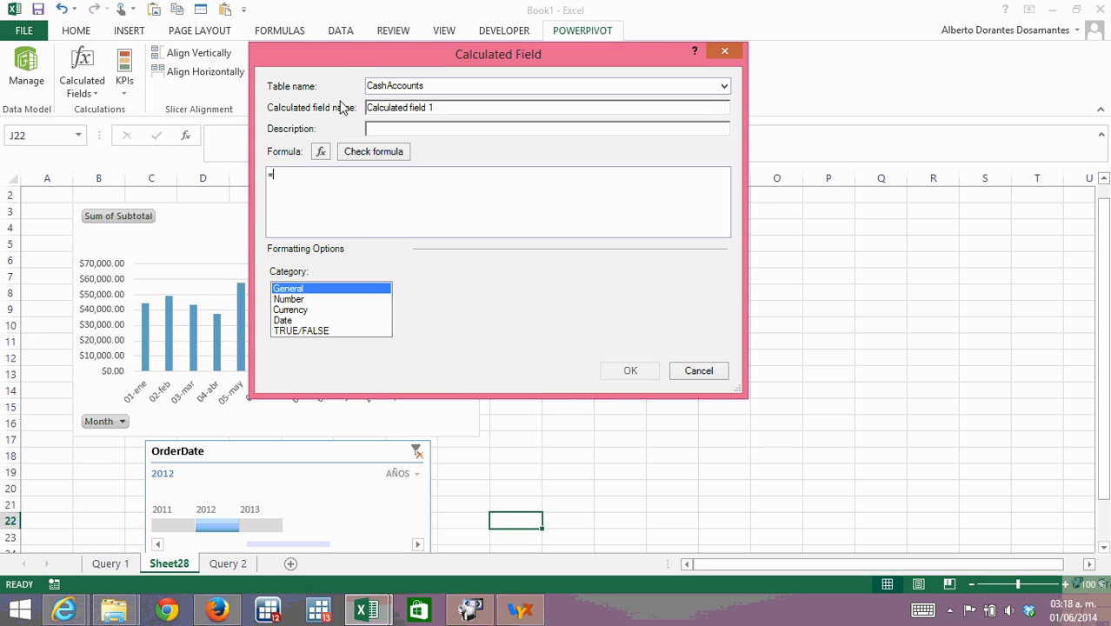
{"action": "left_click", "coordinate": [723, 87]}
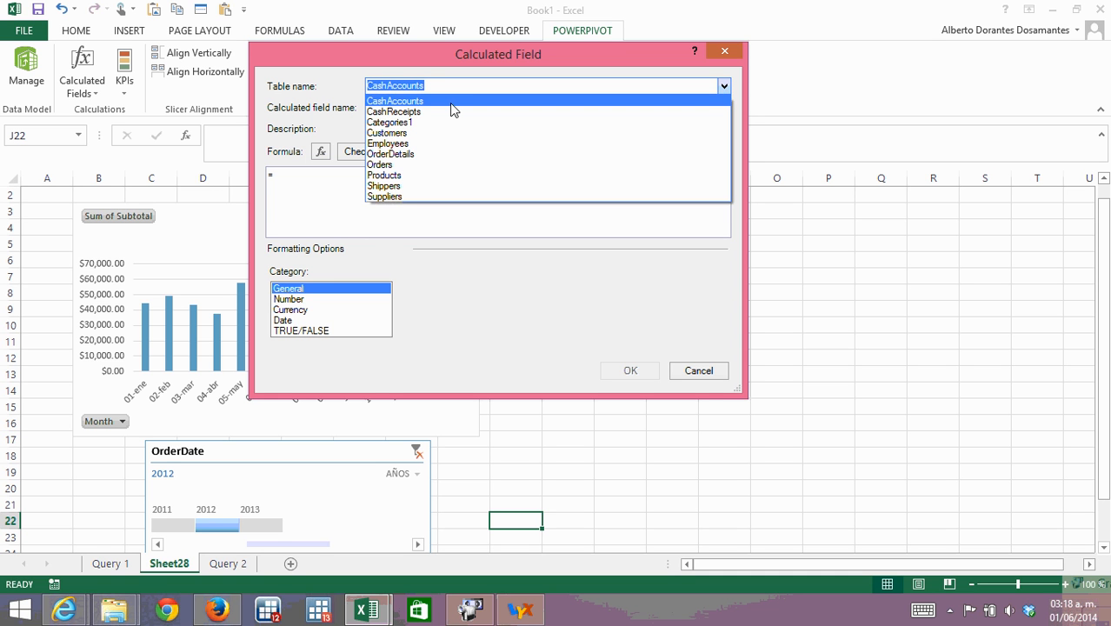
{"action": "left_click", "coordinate": [392, 156]}
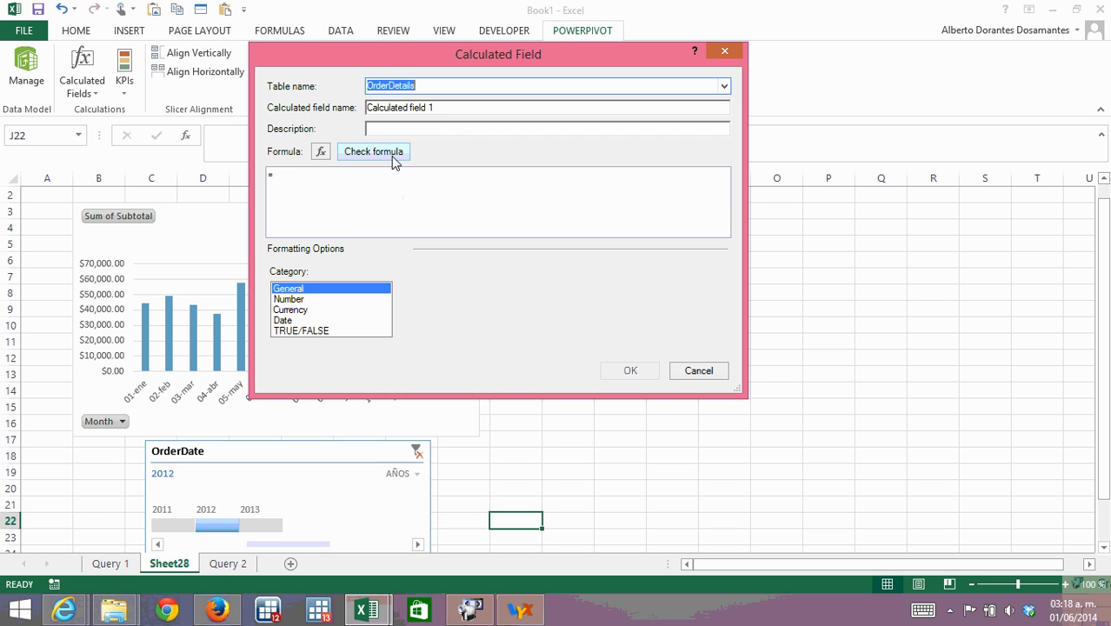
Name the calculated field Sales.
{"action": "left_click_drag", "start_coordinate": [441, 107], "coordinate": [276, 113]}
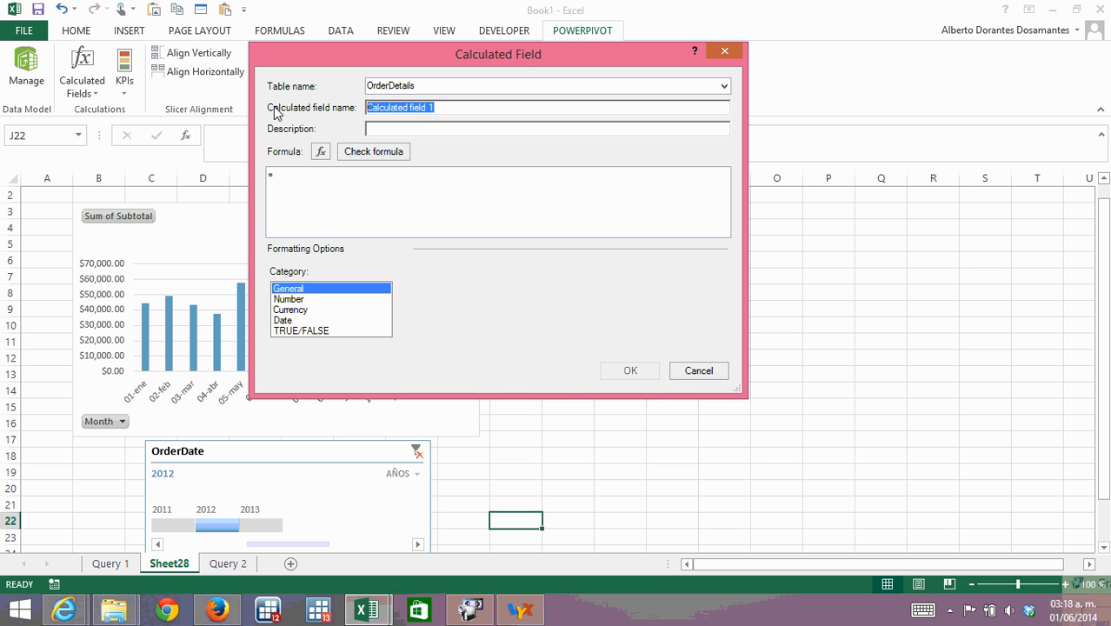
{"action": "type", "text": "To"}
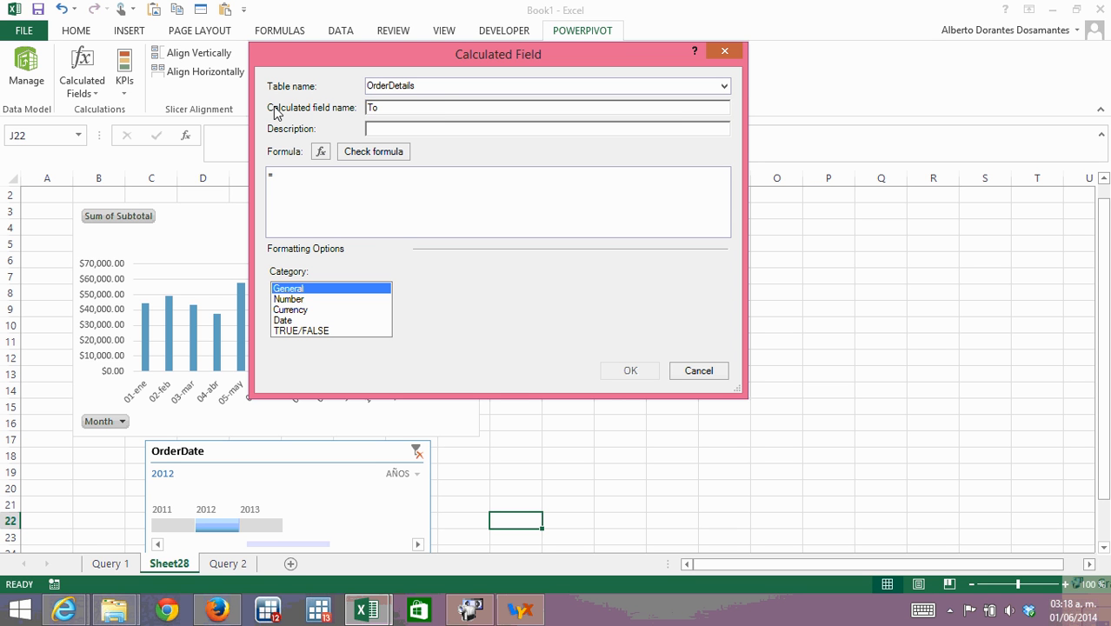
{"action": "type", "text": "talSales"}
{"action": "left_click_drag", "start_coordinate": [387, 107], "coordinate": [363, 117]}
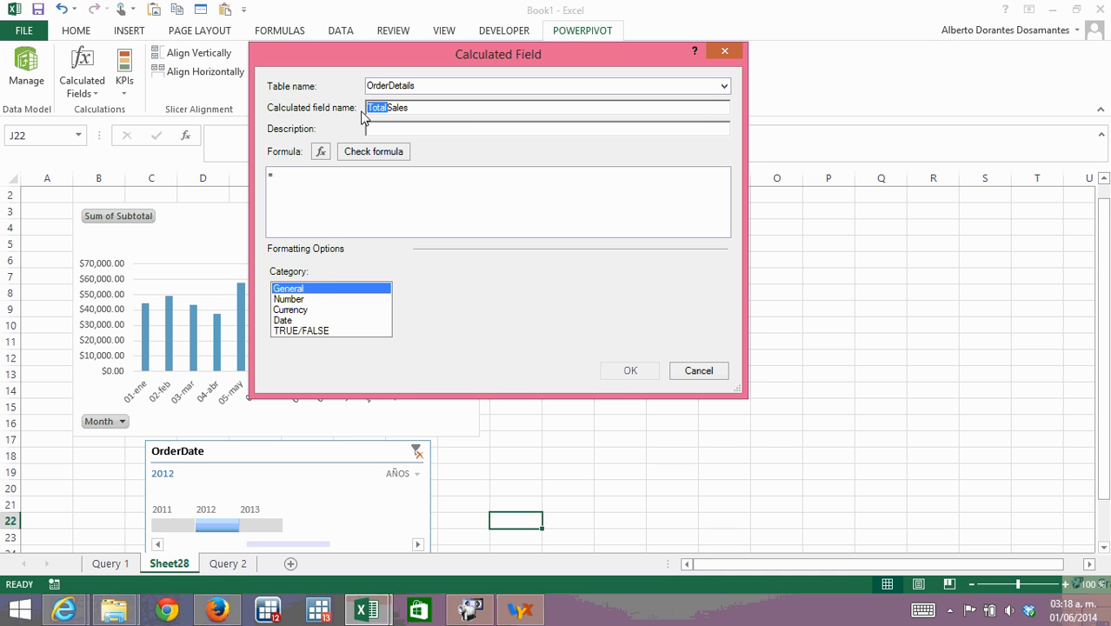
{"action": "key", "text": "Delete"}
Define the Sales field's formula as =SUM(OrderDetails[Subtotal]), format it as Currency and create the field.
{"action": "left_click", "coordinate": [427, 129]}
{"action": "type", "text": "S"}
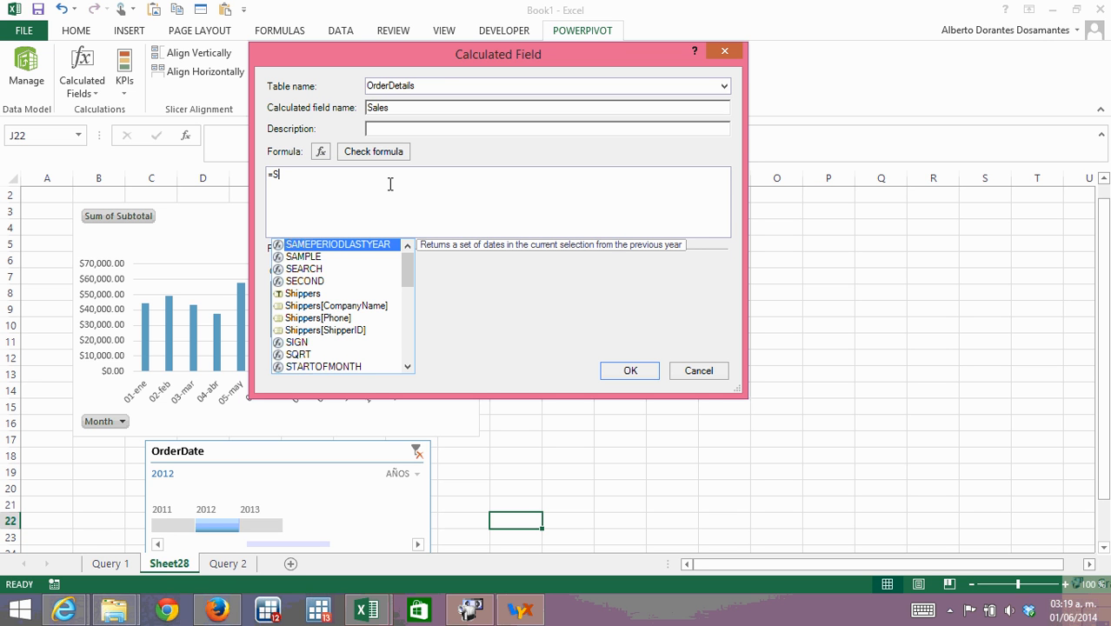
{"action": "type", "text": "um"}
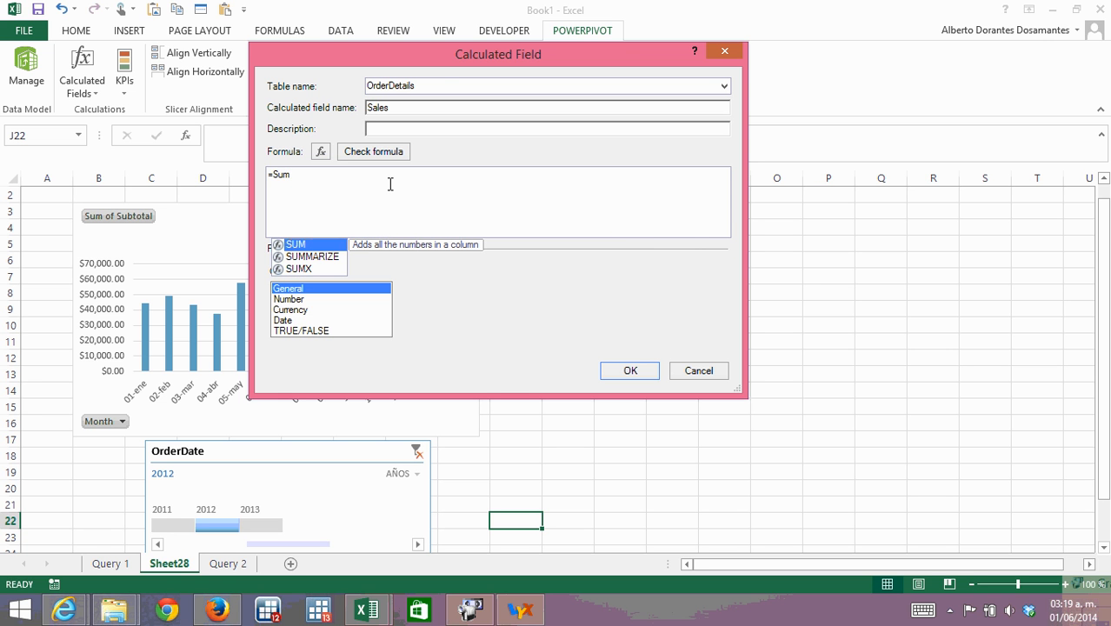
{"action": "double_click", "coordinate": [297, 245]}
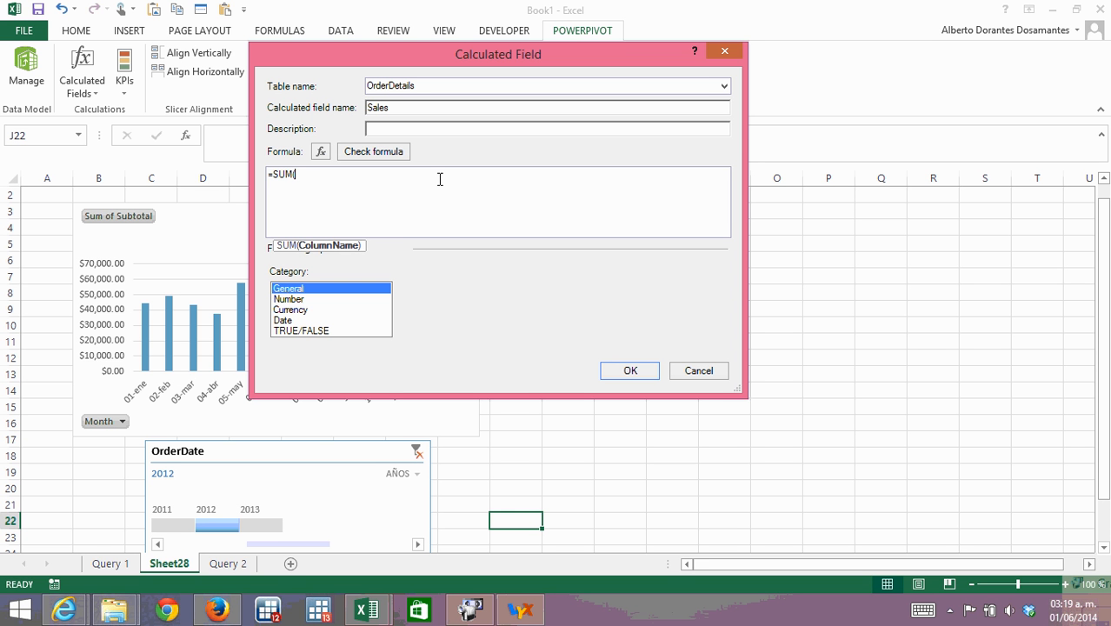
{"action": "type", "text": "Order"}
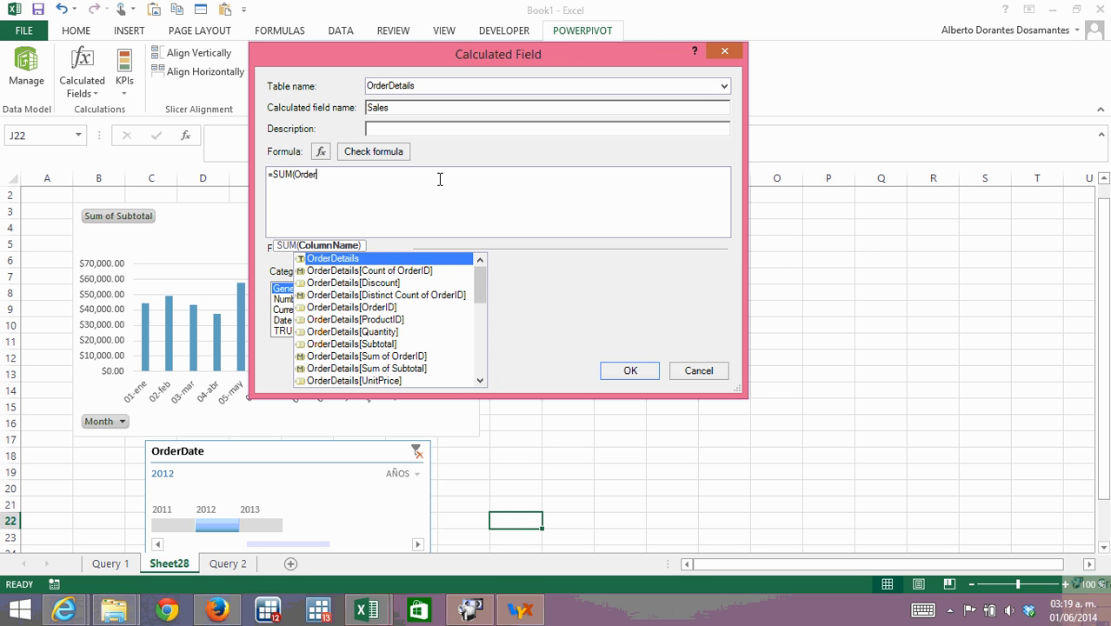
{"action": "type", "text": "de"}
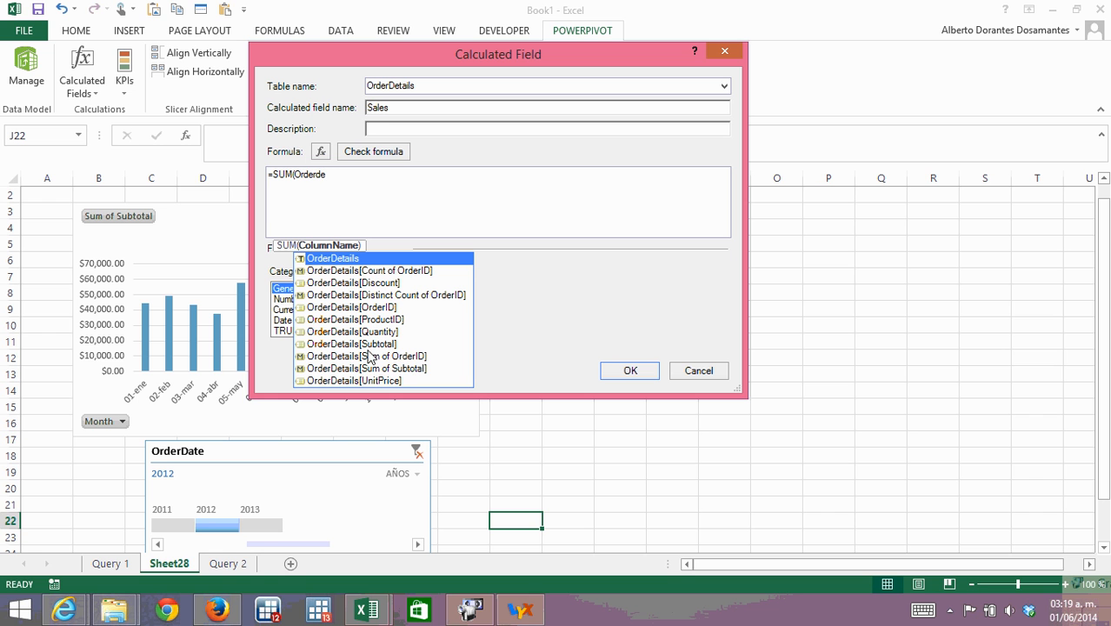
{"action": "left_click", "coordinate": [366, 344]}
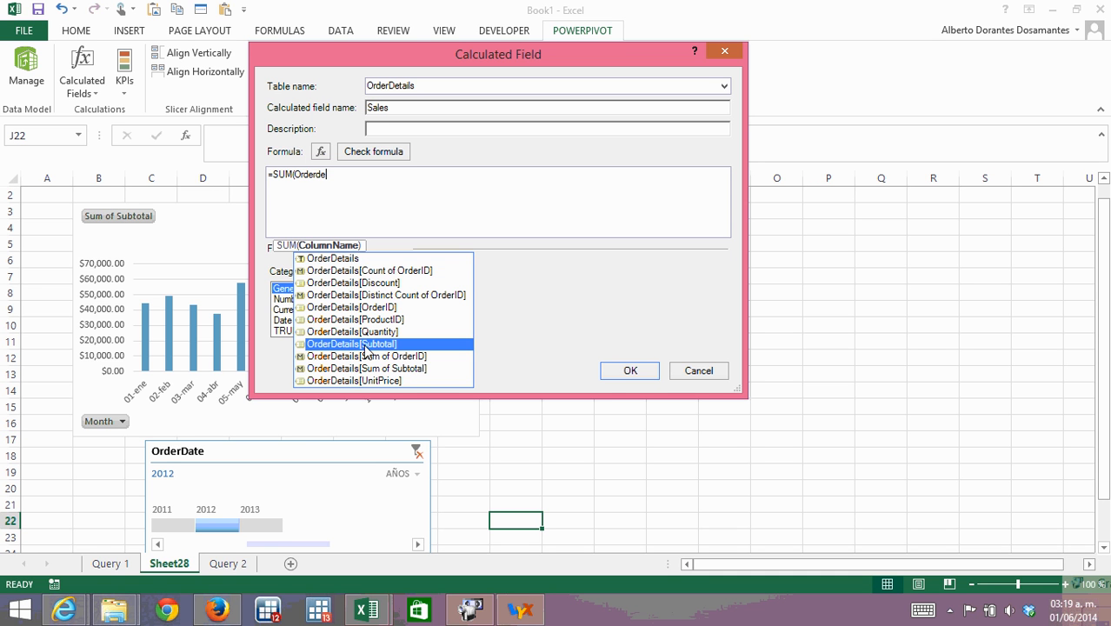
{"action": "double_click", "coordinate": [365, 344]}
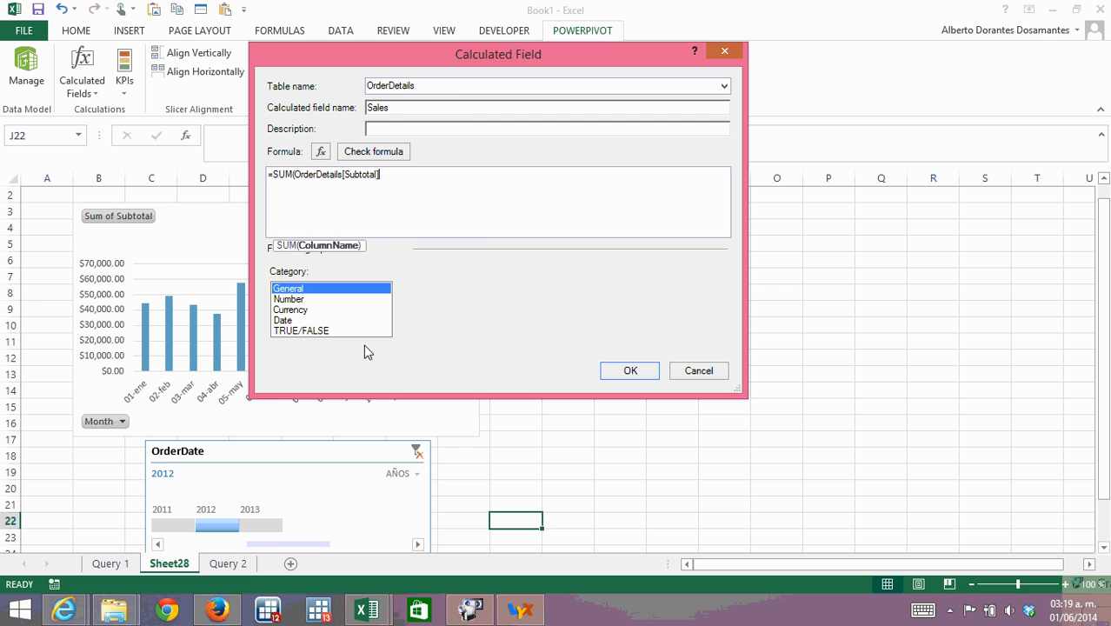
{"action": "type", "text": ")"}
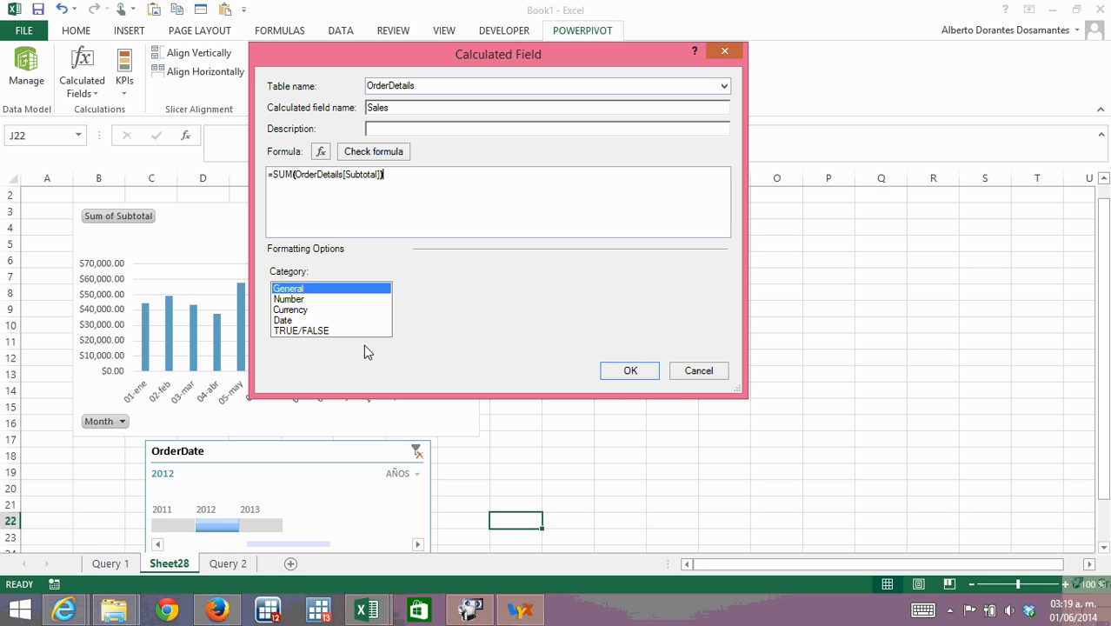
{"action": "left_click", "coordinate": [299, 311]}
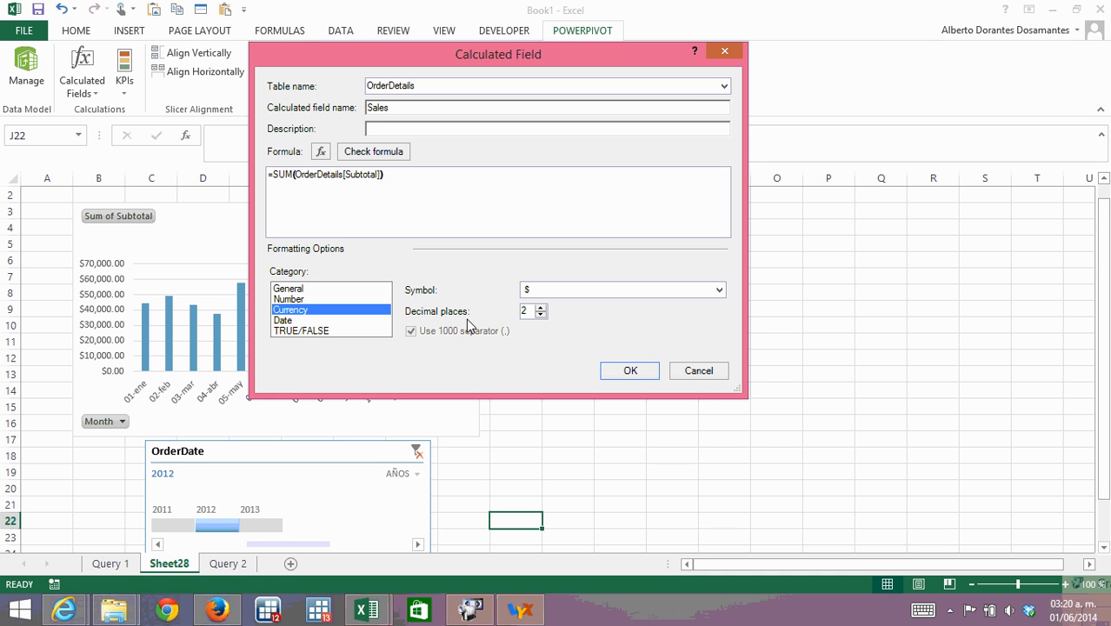
{"action": "left_click", "coordinate": [630, 371]}
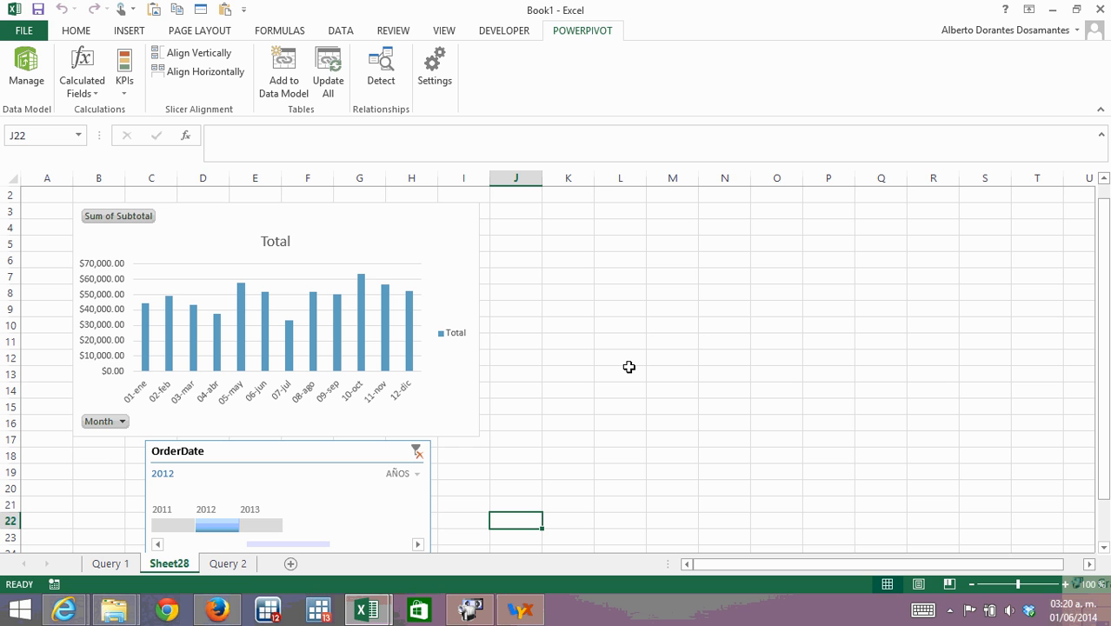
Review the Sales field's definition among the managed calculated fields and close it without making changes.
{"action": "left_click", "coordinate": [92, 90]}
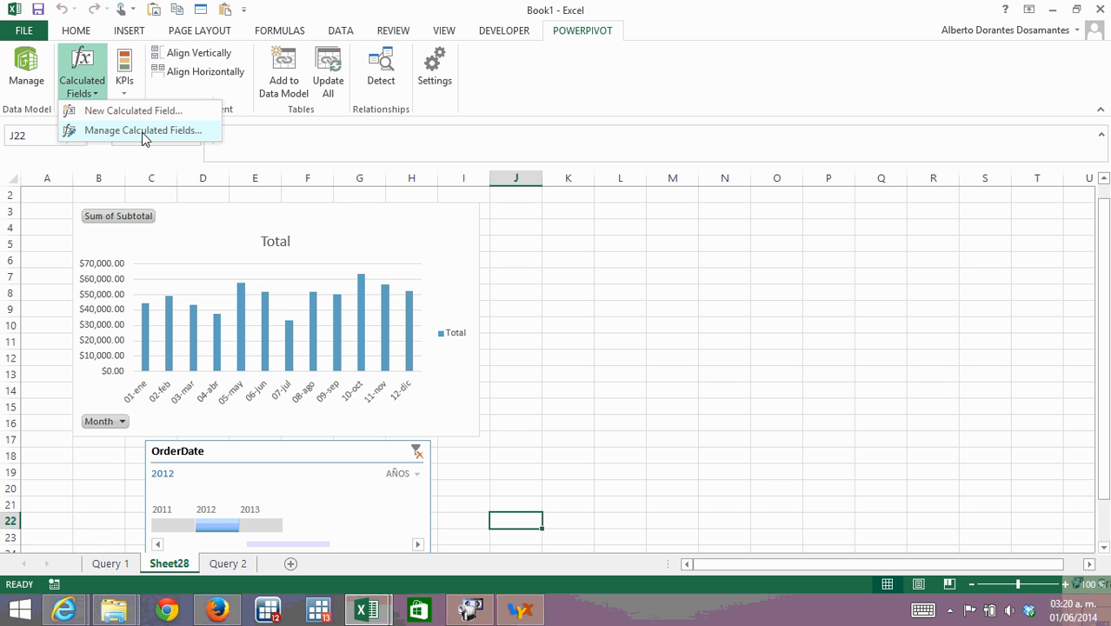
{"action": "left_click", "coordinate": [109, 131]}
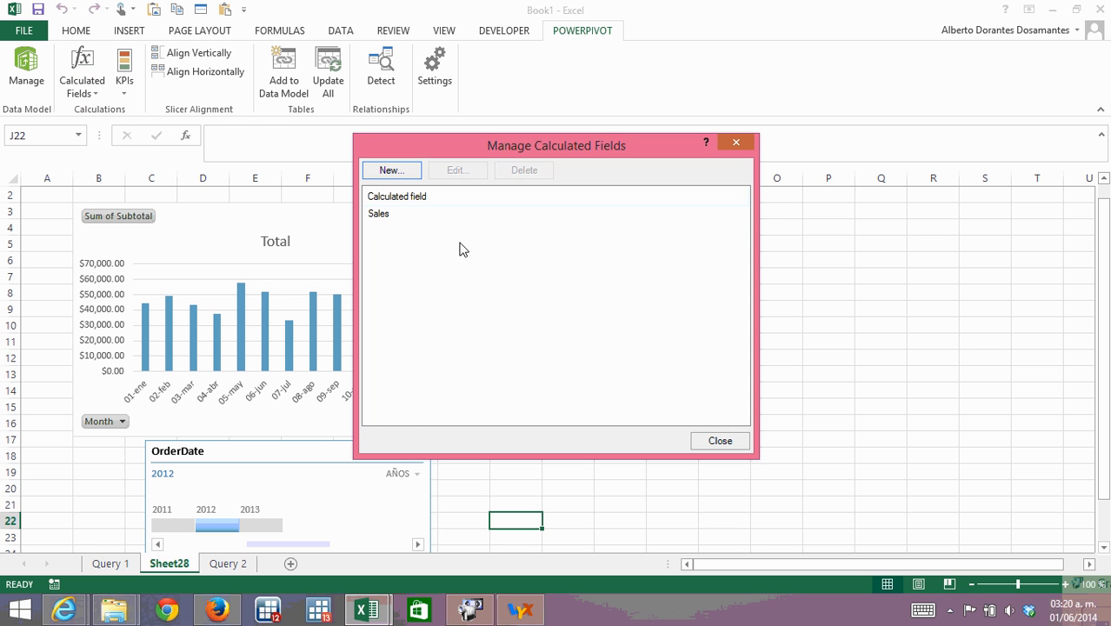
{"action": "left_click", "coordinate": [386, 217]}
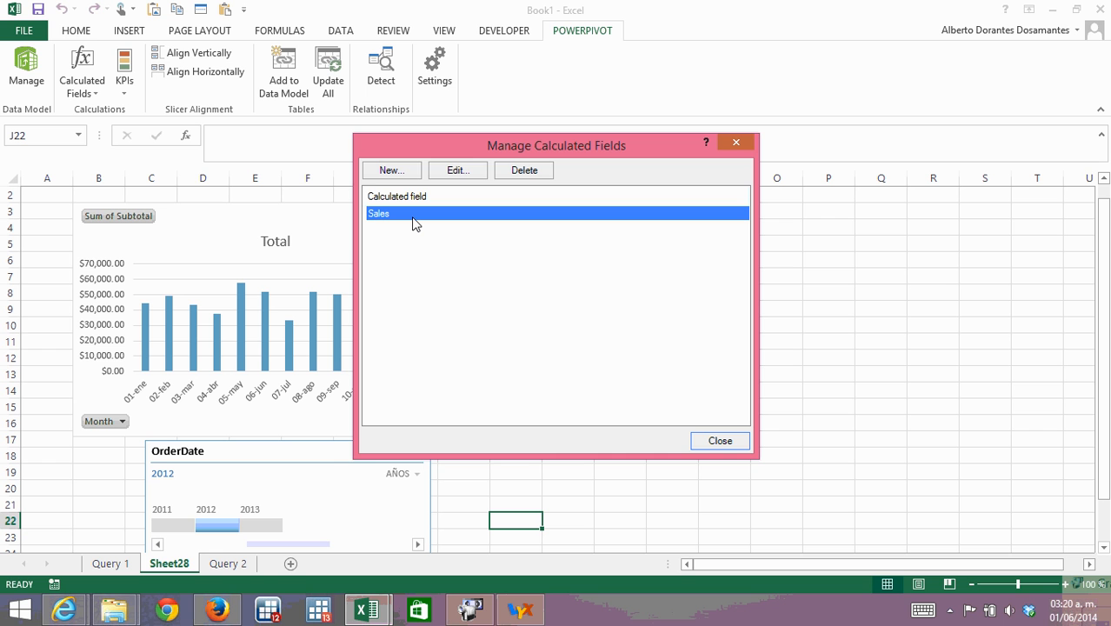
{"action": "left_click", "coordinate": [455, 170]}
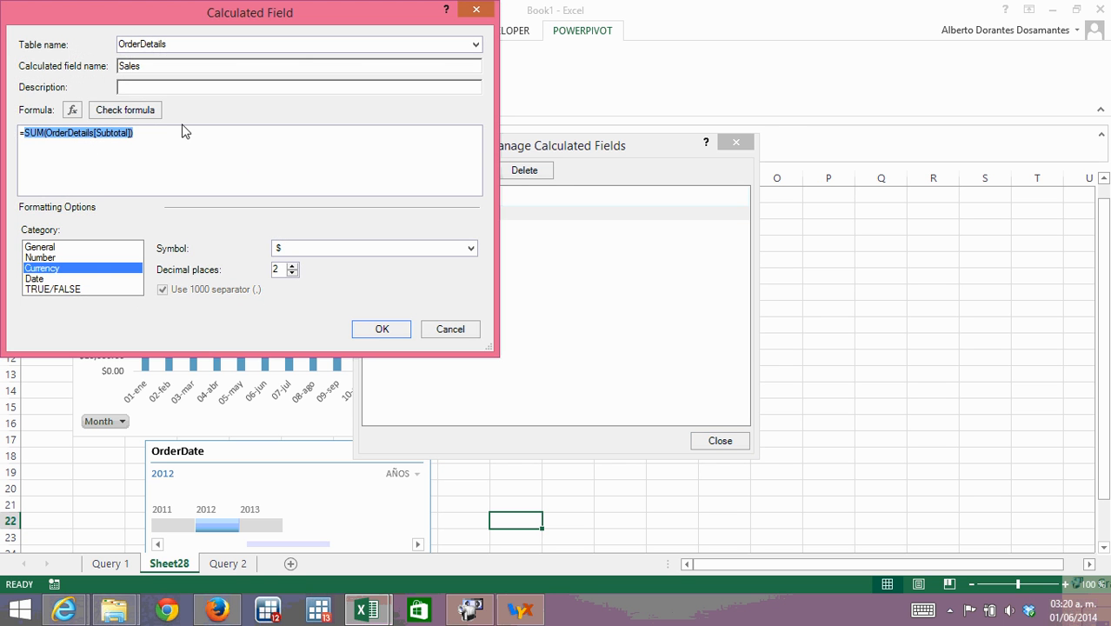
{"action": "left_click", "coordinate": [452, 330]}
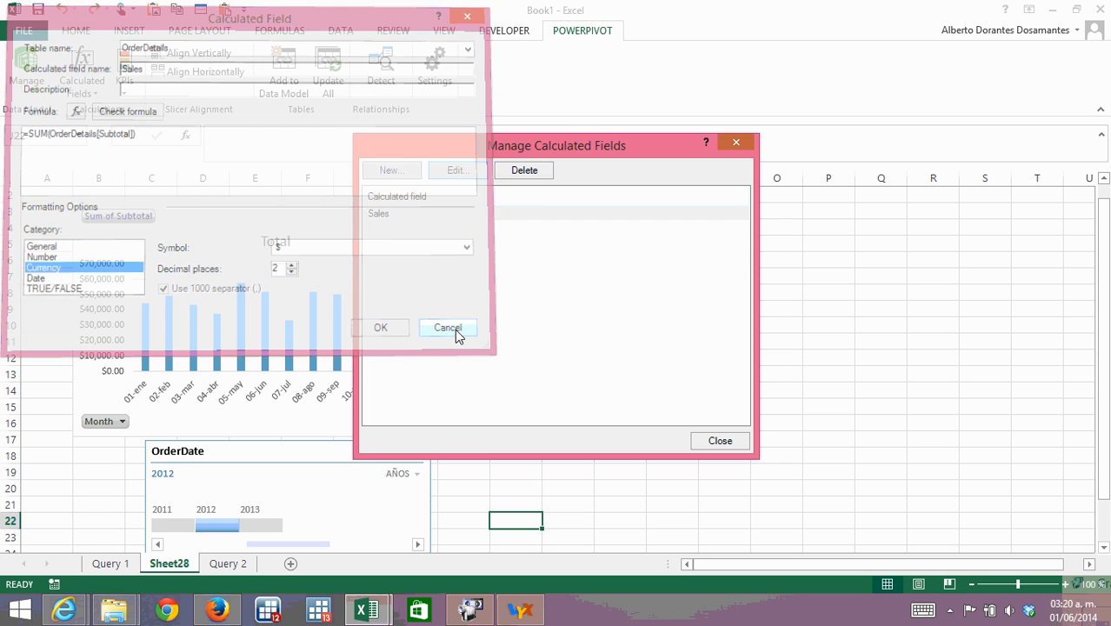
{"action": "left_click", "coordinate": [719, 440]}
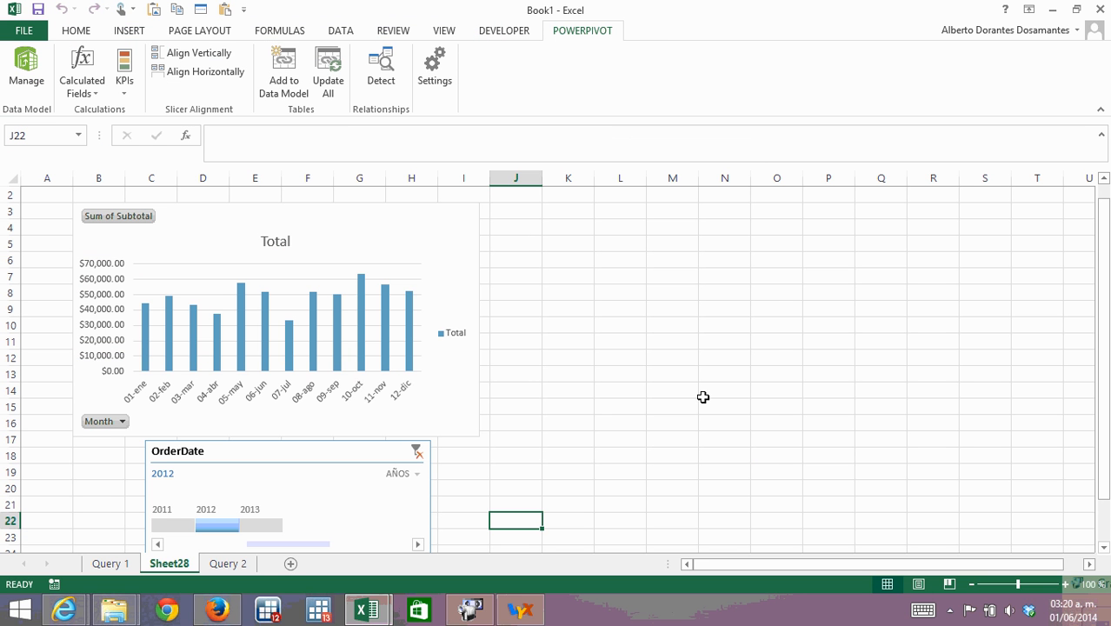
Open the PowerPivot data model and widen the OrderID column of OrderDetails to show the Sales calculation beneath it.
{"action": "left_click", "coordinate": [20, 79]}
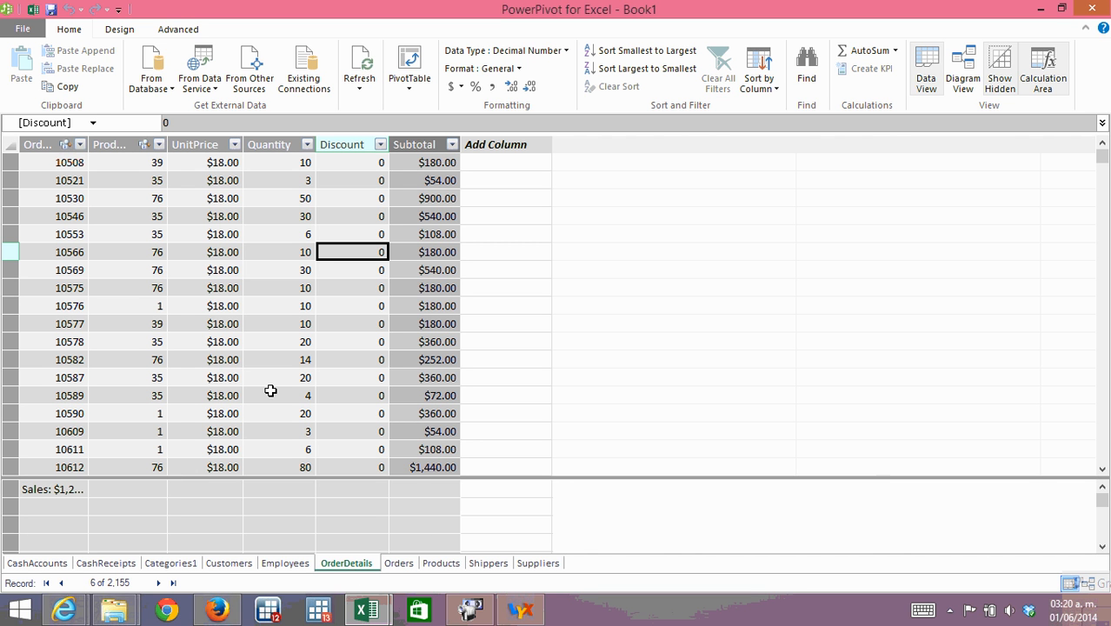
{"action": "left_click_drag", "start_coordinate": [88, 144], "coordinate": [122, 144]}
{"action": "left_click", "coordinate": [539, 145]}
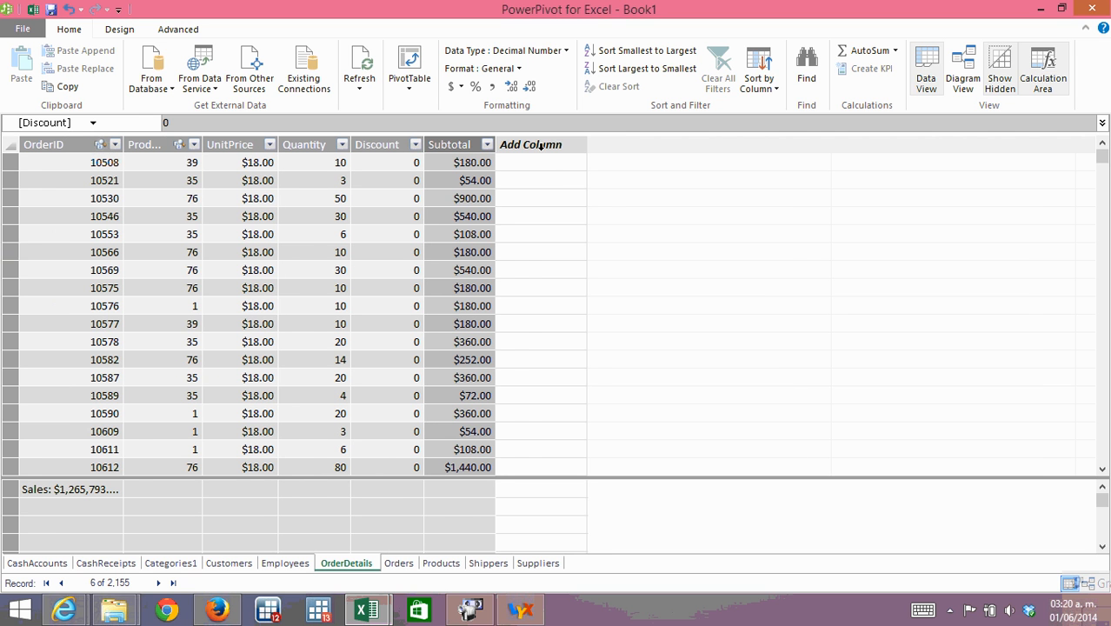
Inspect the formula behind the Sales calculation in the OrderDetails calculation area.
{"action": "left_click", "coordinate": [524, 165]}
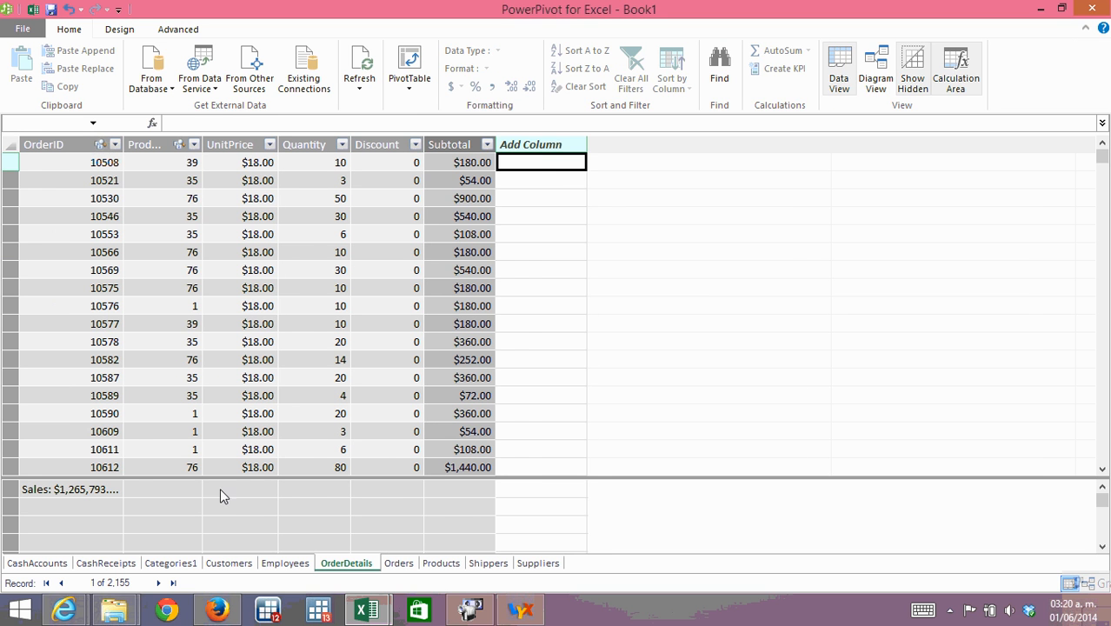
{"action": "left_click", "coordinate": [53, 489]}
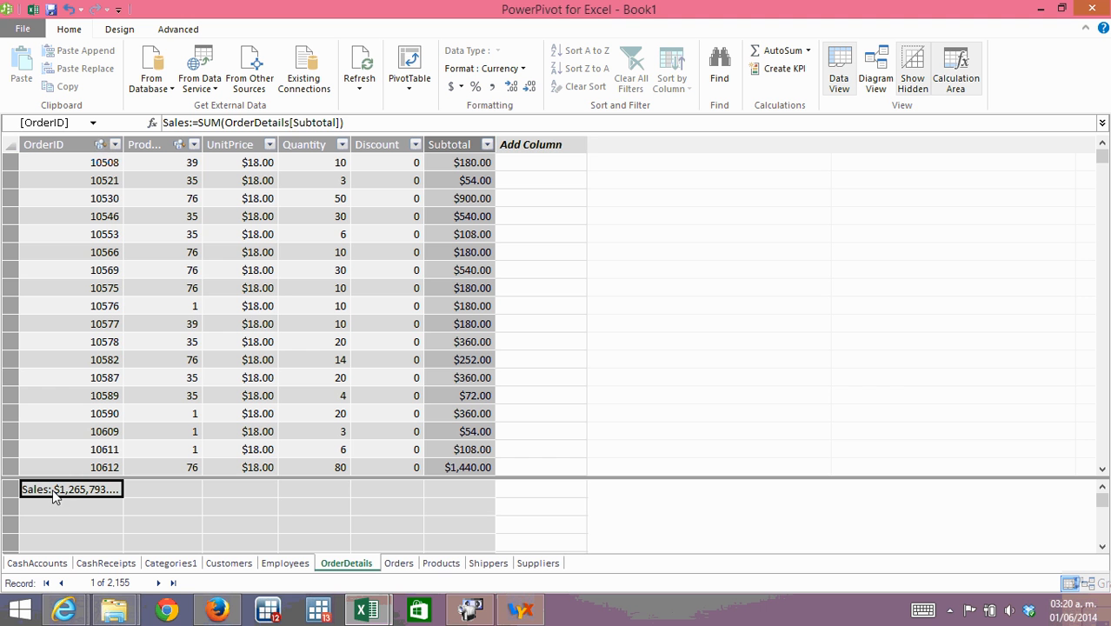
{"action": "left_click", "coordinate": [196, 122]}
{"action": "left_click", "coordinate": [129, 500]}
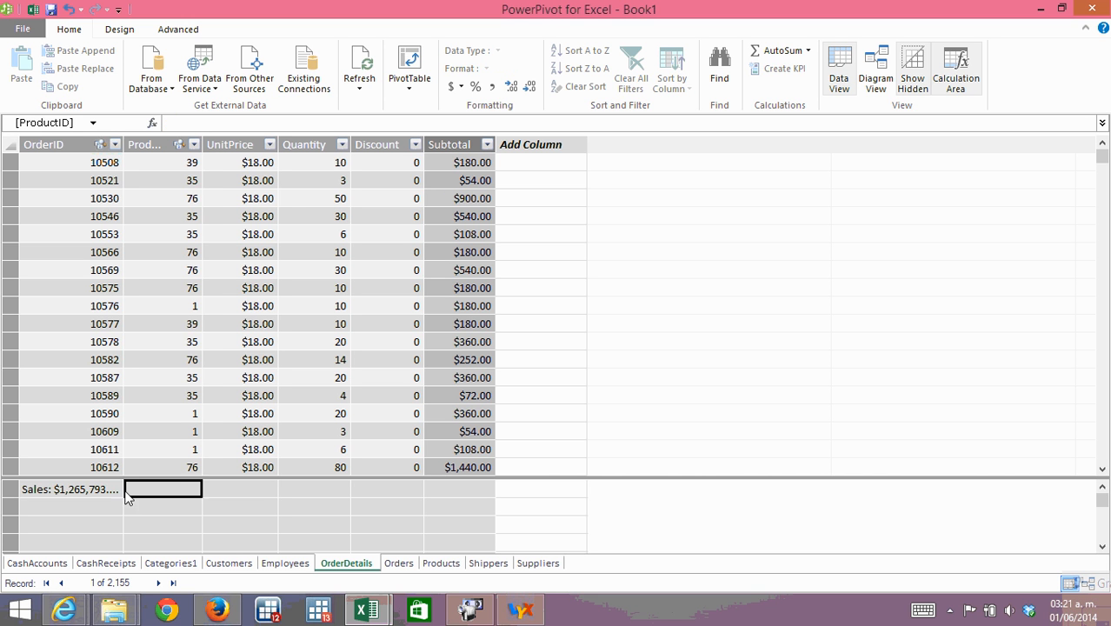
{"action": "left_click", "coordinate": [74, 492]}
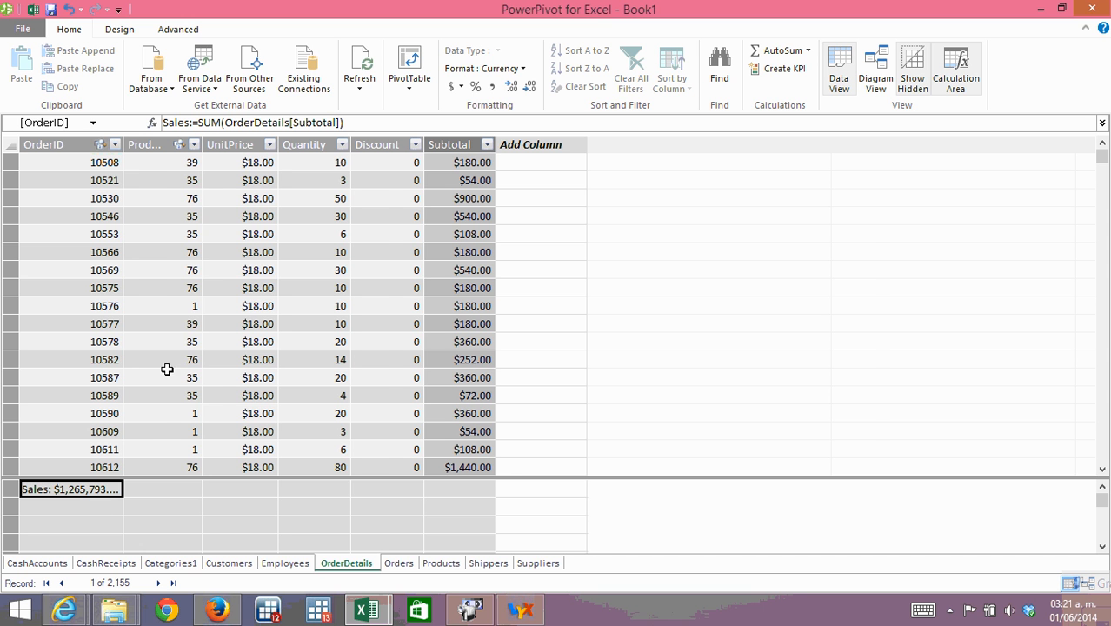
Widen the OrderID column further so the full Sales amount fits, and select the Sales calculation beneath it.
{"action": "left_click_drag", "start_coordinate": [123, 146], "coordinate": [166, 148]}
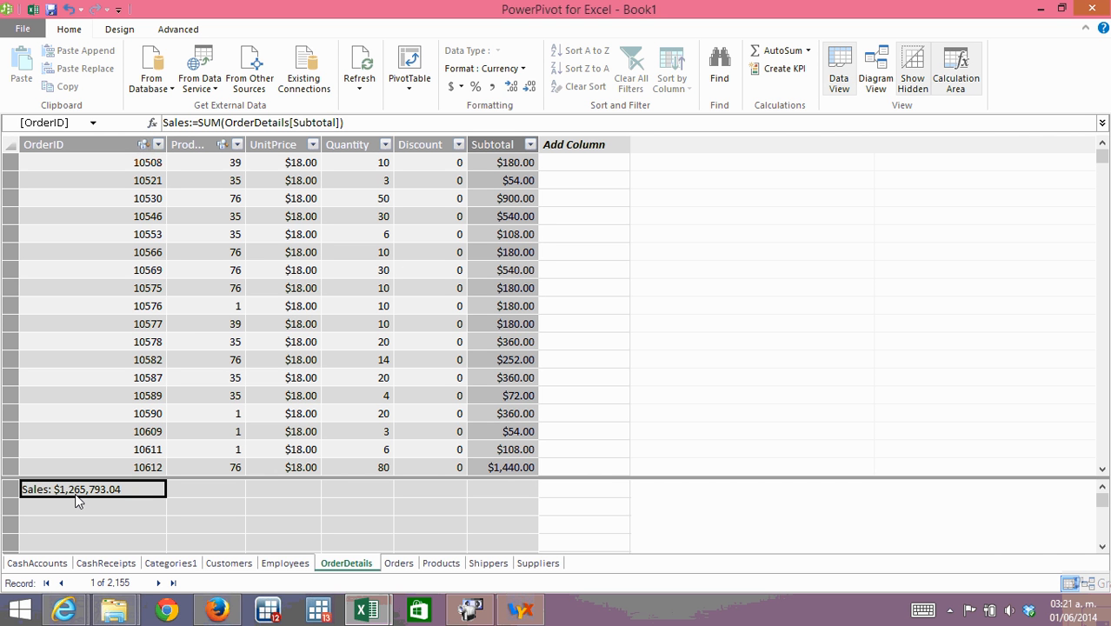
{"action": "left_click", "coordinate": [304, 306]}
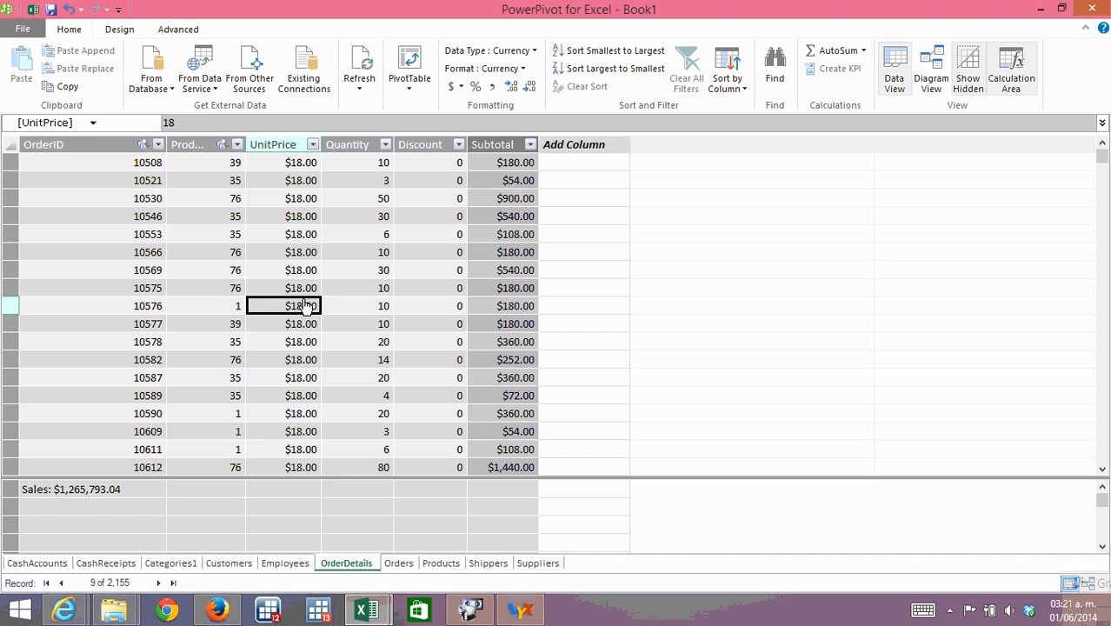
{"action": "left_click", "coordinate": [60, 491]}
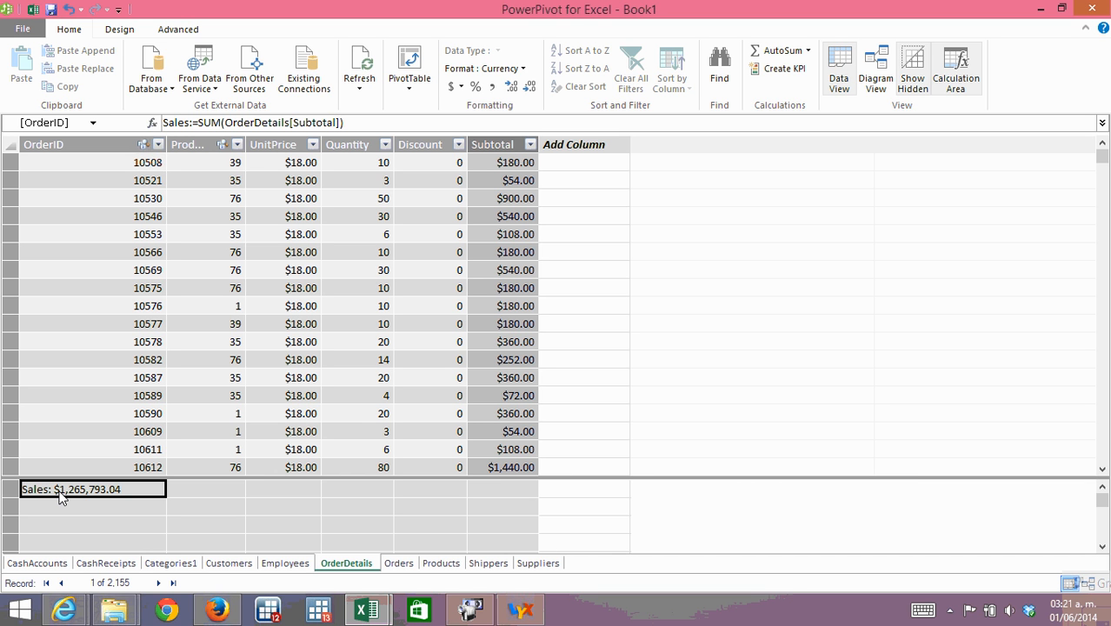
Create a PivotTable from the data model on a new worksheet.
{"action": "left_click", "coordinate": [408, 90]}
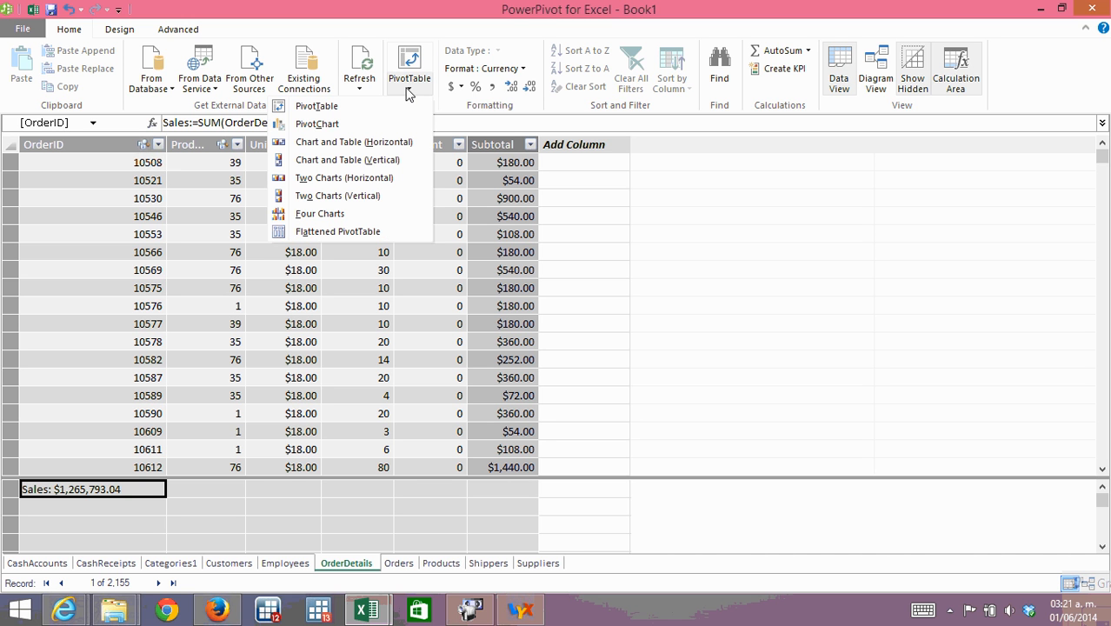
{"action": "left_click", "coordinate": [315, 108]}
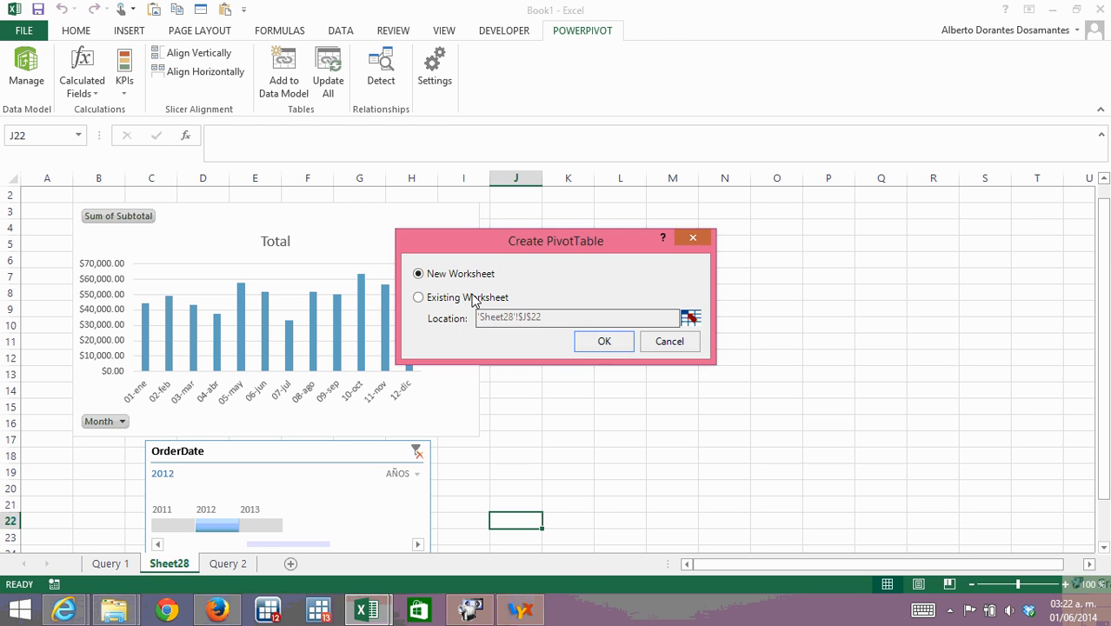
{"action": "left_click", "coordinate": [604, 341]}
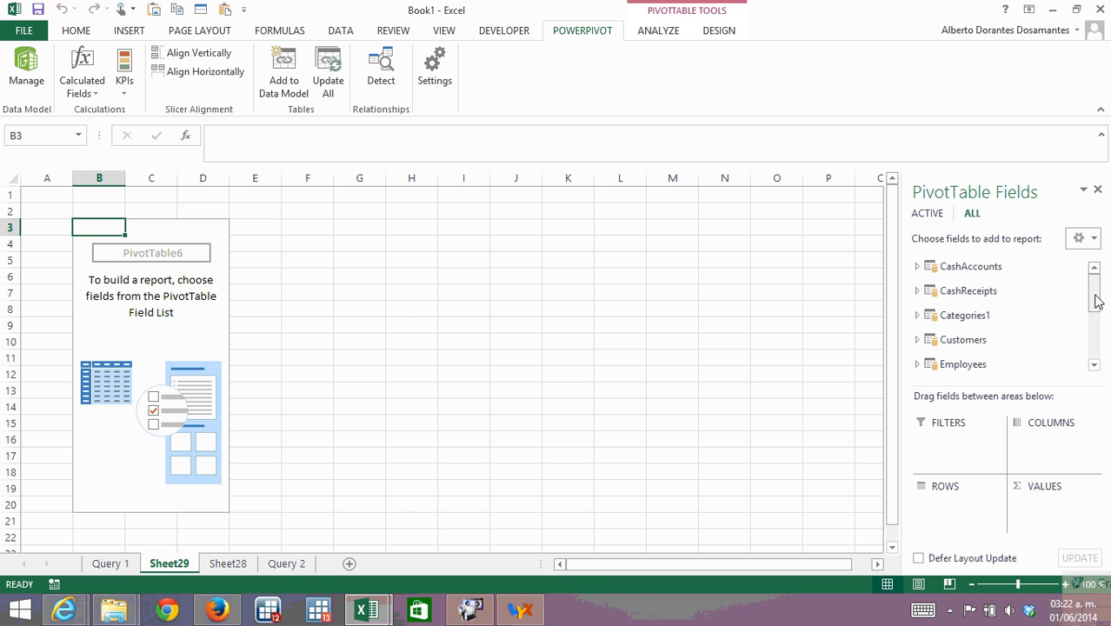
Add the FirstName field from the Employees table to the PivotTable's rows.
{"action": "left_click", "coordinate": [1093, 365]}
{"action": "left_click", "coordinate": [1093, 365]}
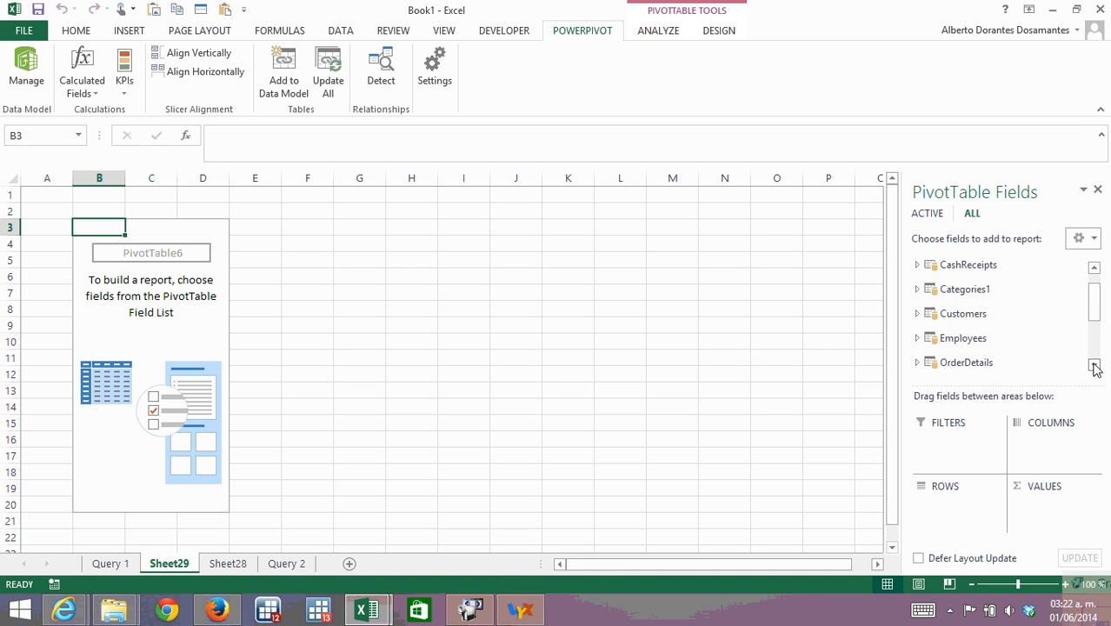
{"action": "left_click", "coordinate": [1093, 365]}
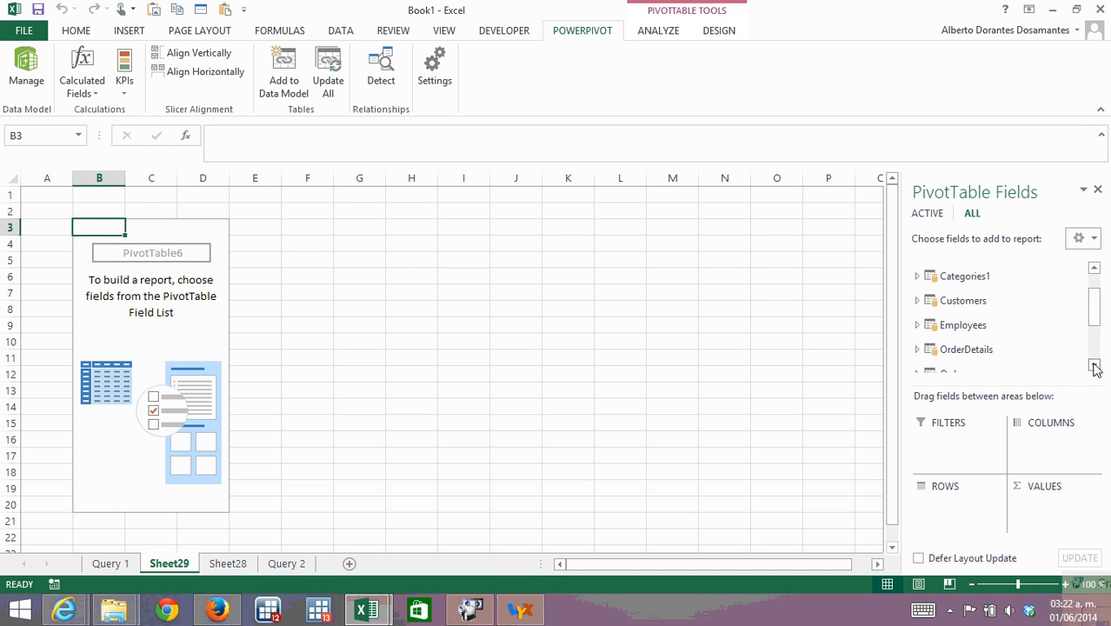
{"action": "left_click", "coordinate": [917, 326]}
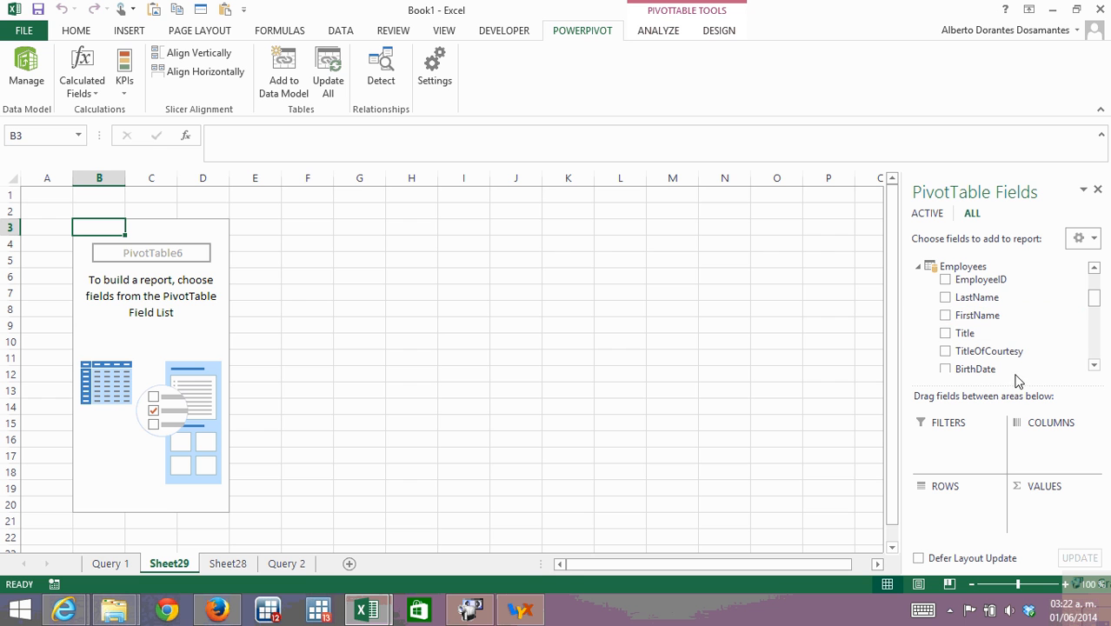
{"action": "left_click_drag", "start_coordinate": [957, 315], "coordinate": [962, 519]}
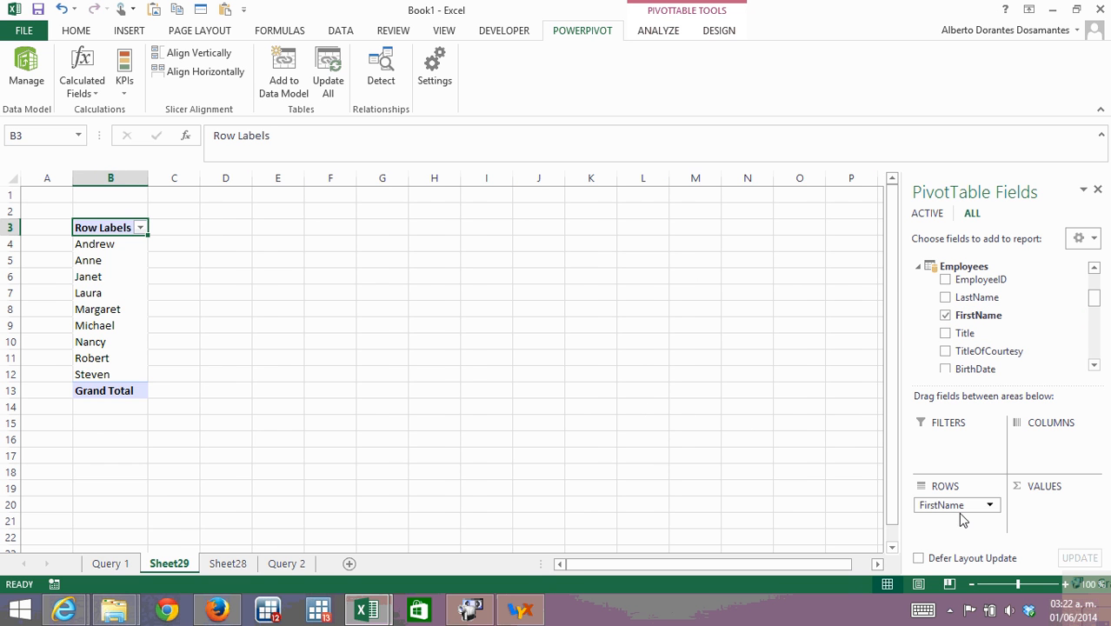
Add the Sales calculated field from the OrderDetails table to the PivotTable's values.
{"action": "left_click", "coordinate": [1096, 352]}
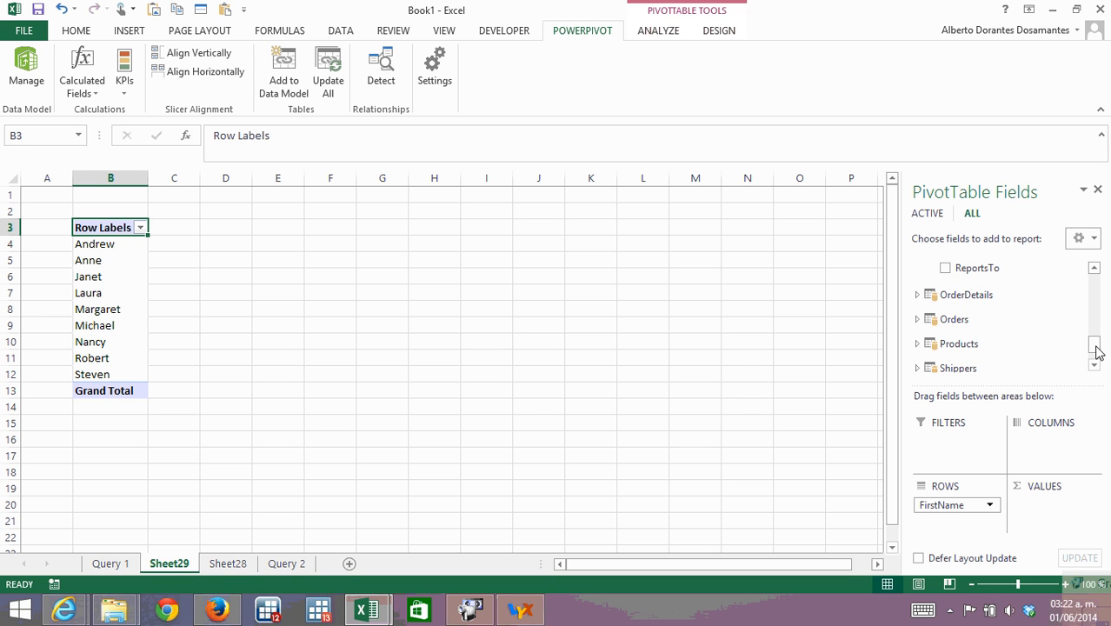
{"action": "left_click", "coordinate": [917, 295]}
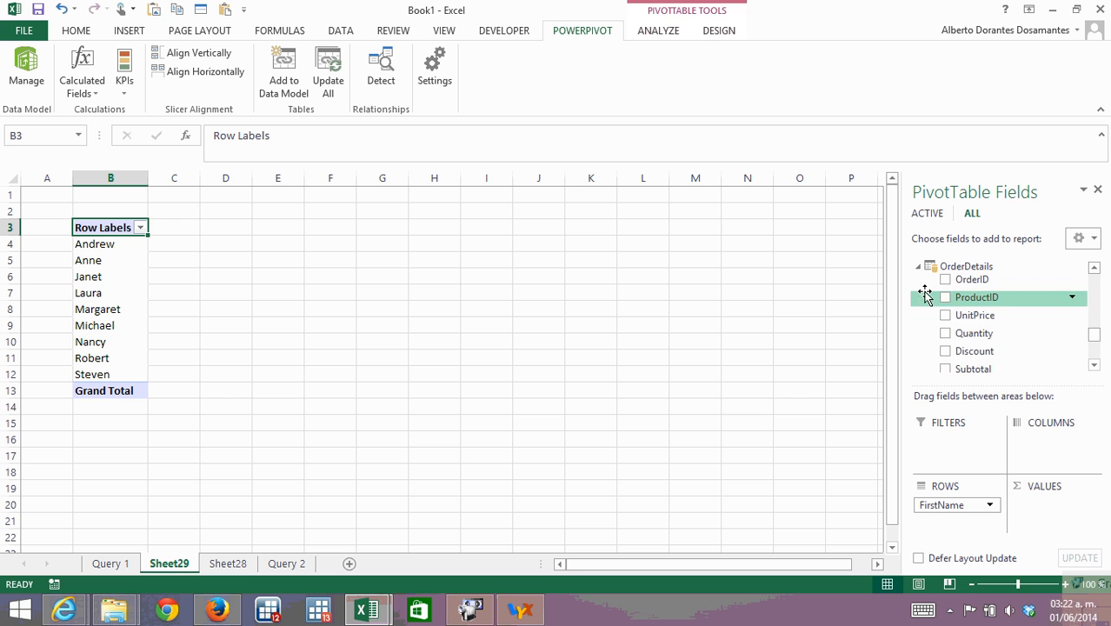
{"action": "left_click", "coordinate": [1098, 357]}
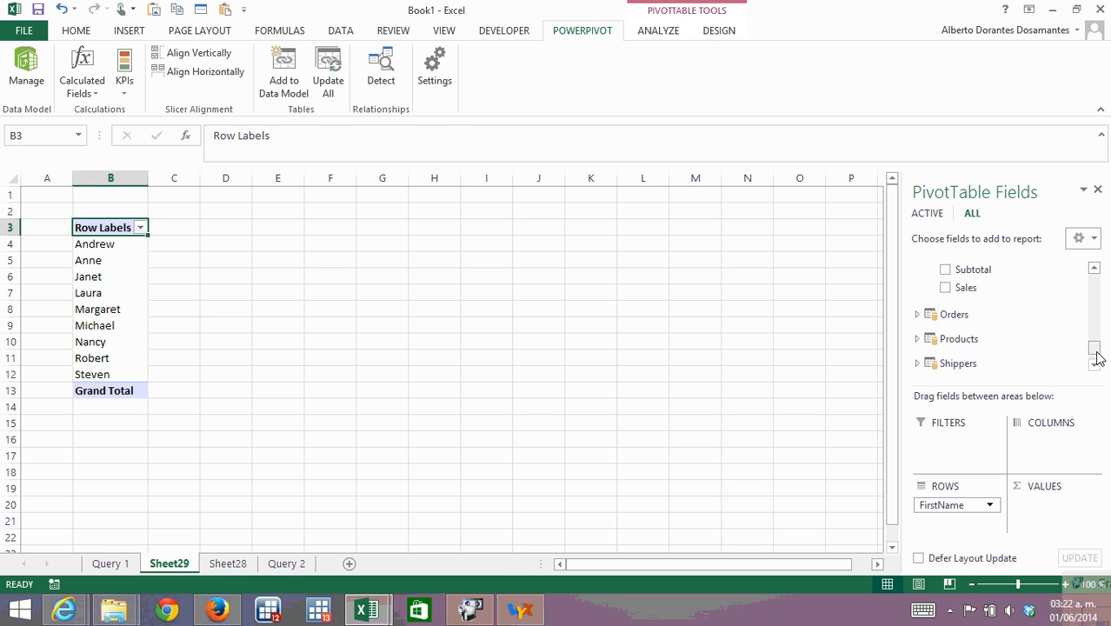
{"action": "left_click", "coordinate": [1094, 269]}
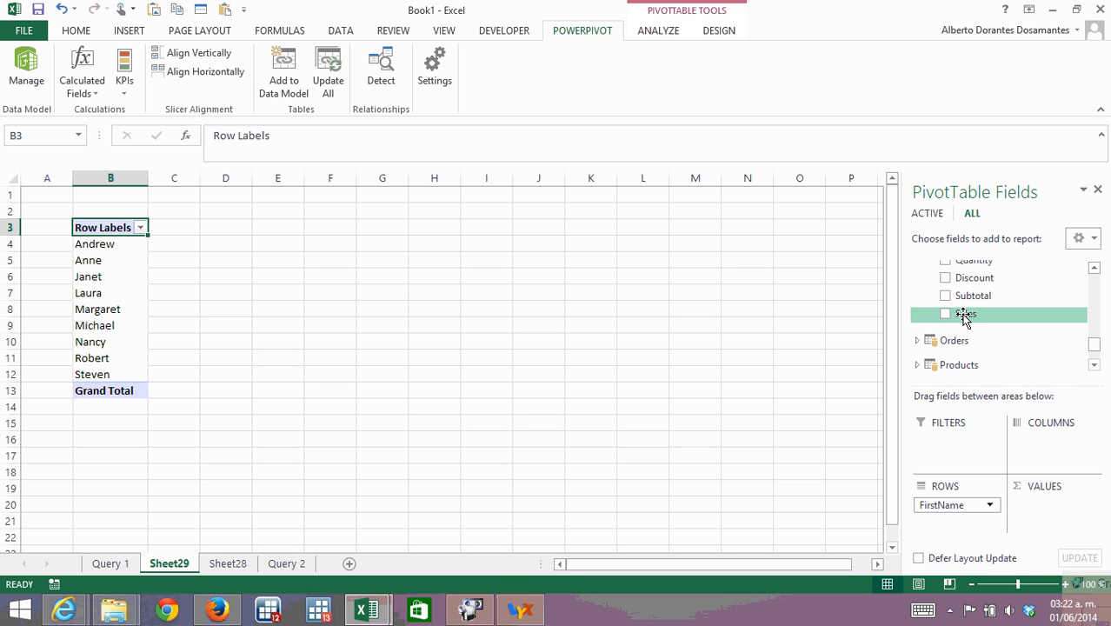
{"action": "left_click_drag", "start_coordinate": [963, 318], "coordinate": [1047, 526]}
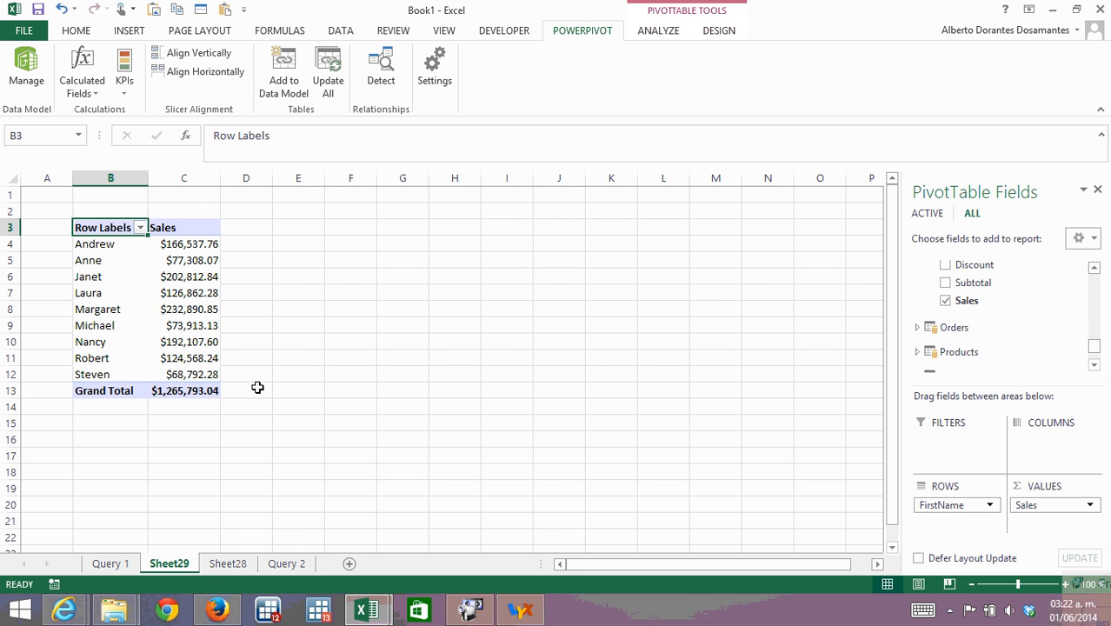
Replace FirstName in the PivotTable's rows with the ProductName field from the Products table.
{"action": "mouse_move", "coordinate": [200, 255]}
{"action": "left_click_drag", "start_coordinate": [938, 513], "coordinate": [962, 326]}
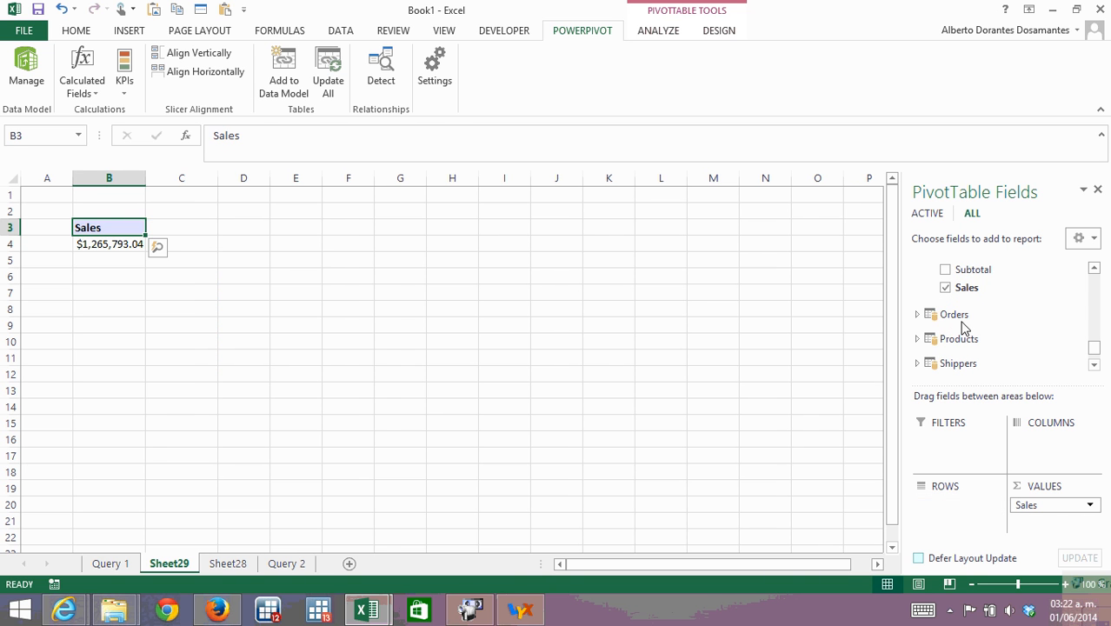
{"action": "left_click", "coordinate": [1093, 365]}
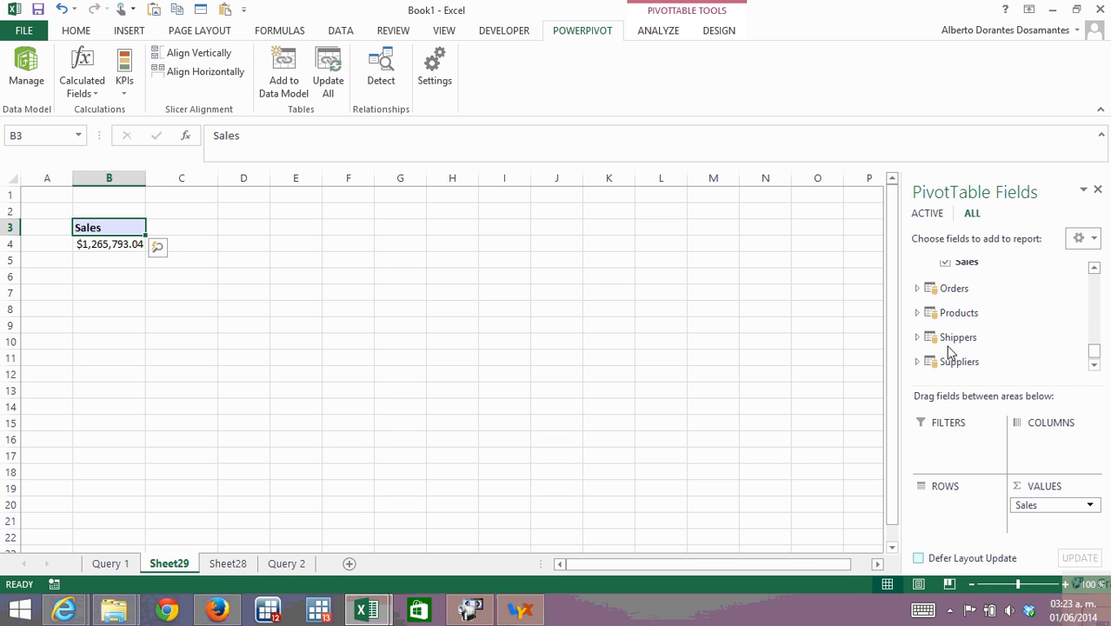
{"action": "left_click", "coordinate": [1093, 268]}
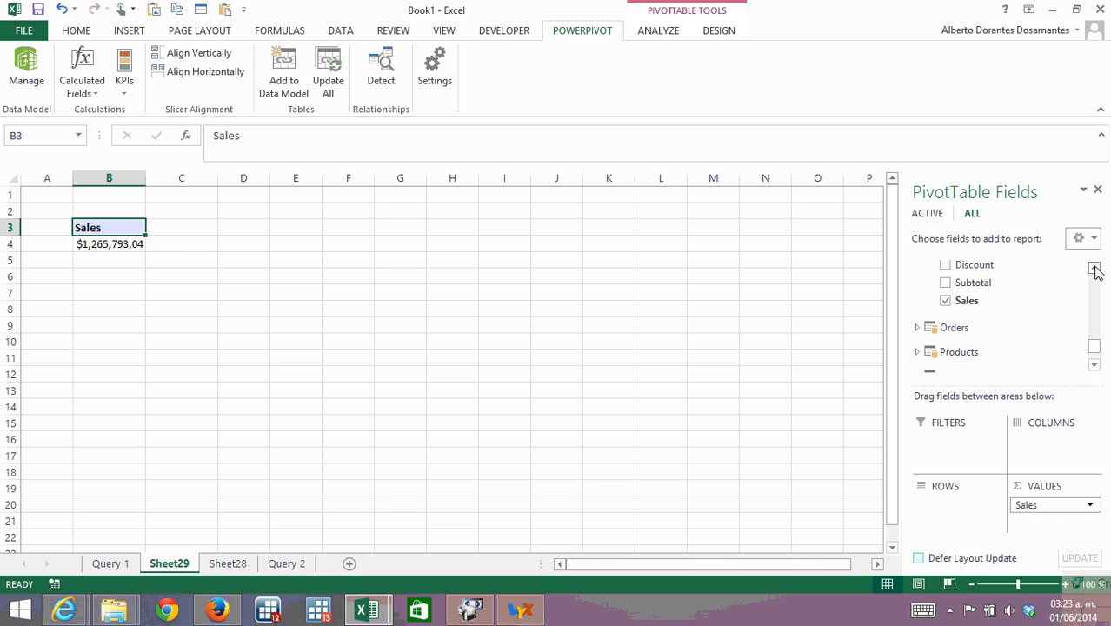
{"action": "left_click", "coordinate": [1093, 268]}
{"action": "left_click", "coordinate": [1093, 267]}
{"action": "left_click", "coordinate": [1096, 272]}
{"action": "left_click", "coordinate": [1095, 272]}
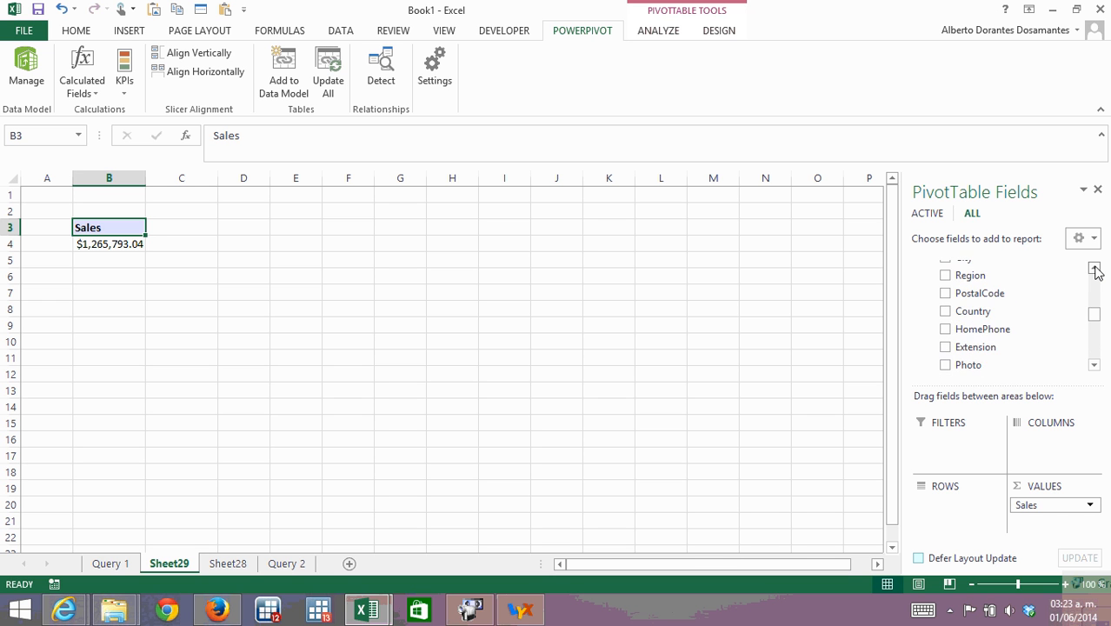
{"action": "left_click", "coordinate": [1096, 272]}
{"action": "left_click_drag", "start_coordinate": [1094, 310], "coordinate": [1096, 295]}
{"action": "scroll", "coordinate": [1095, 295], "scroll_direction": "up", "scroll_amount": 2}
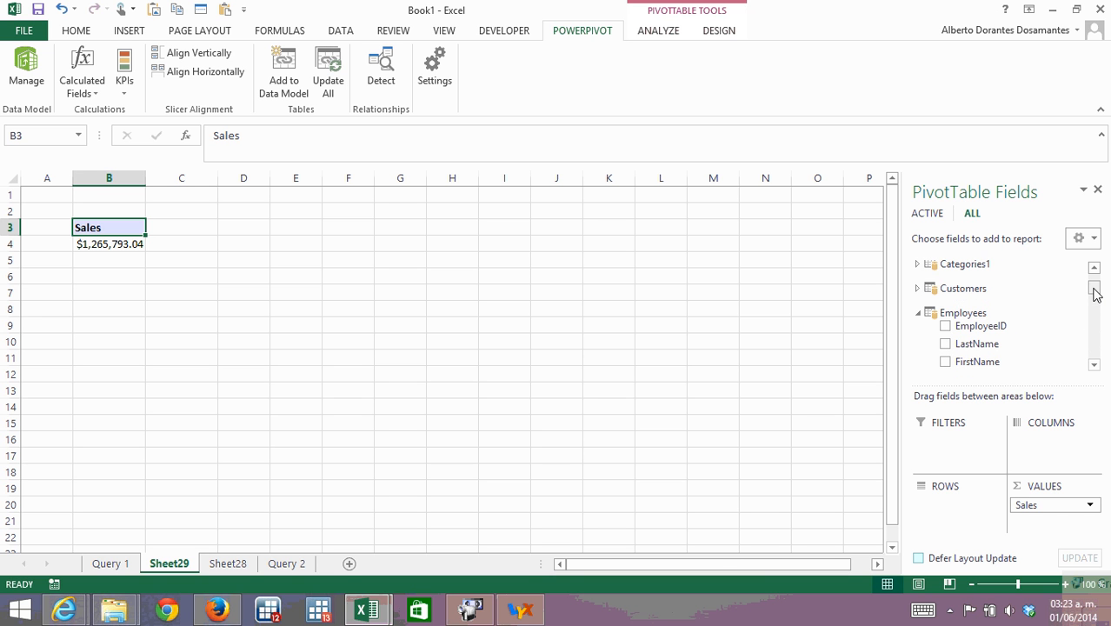
{"action": "scroll", "coordinate": [1093, 281], "scroll_direction": "up", "scroll_amount": 1}
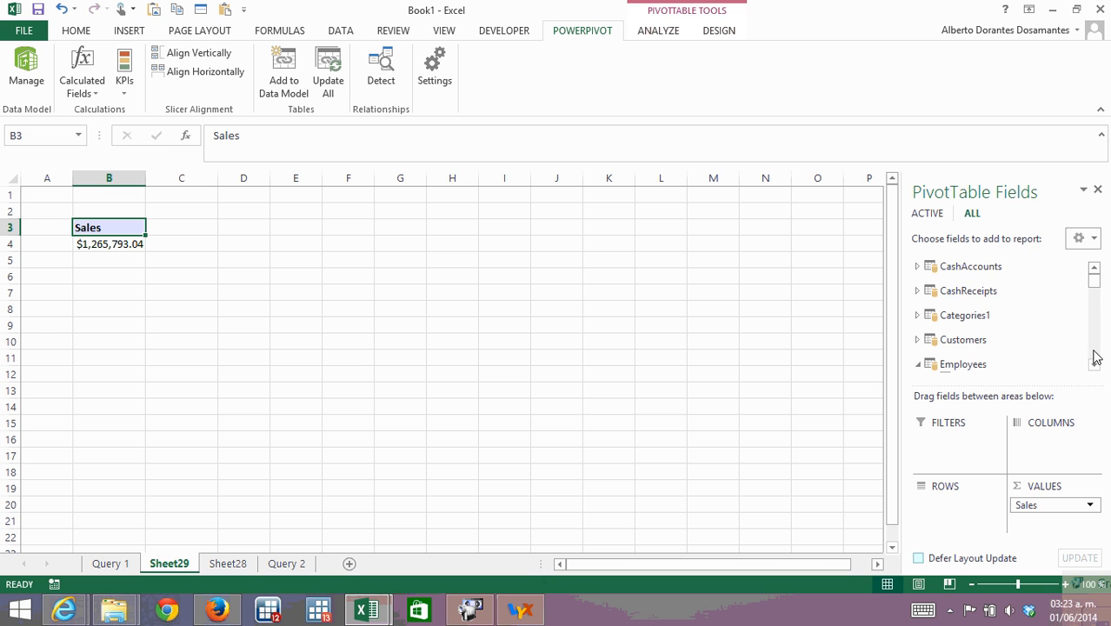
{"action": "scroll", "coordinate": [1095, 357], "scroll_direction": "down", "scroll_amount": 7}
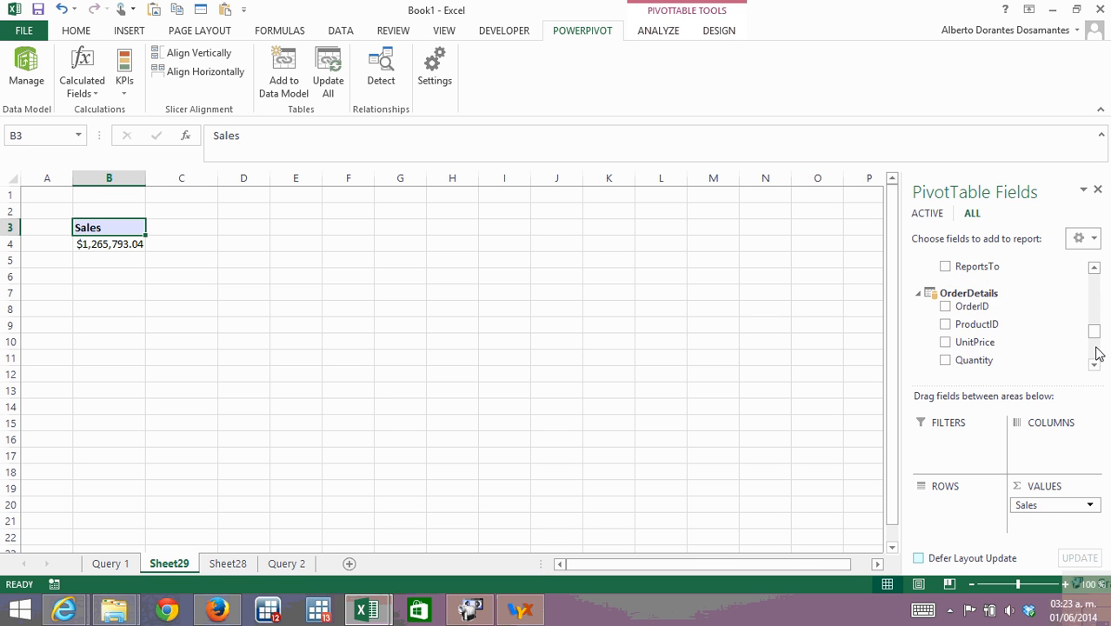
{"action": "scroll", "coordinate": [1095, 352], "scroll_direction": "down", "scroll_amount": 3}
{"action": "scroll", "coordinate": [1093, 355], "scroll_direction": "down", "scroll_amount": 2}
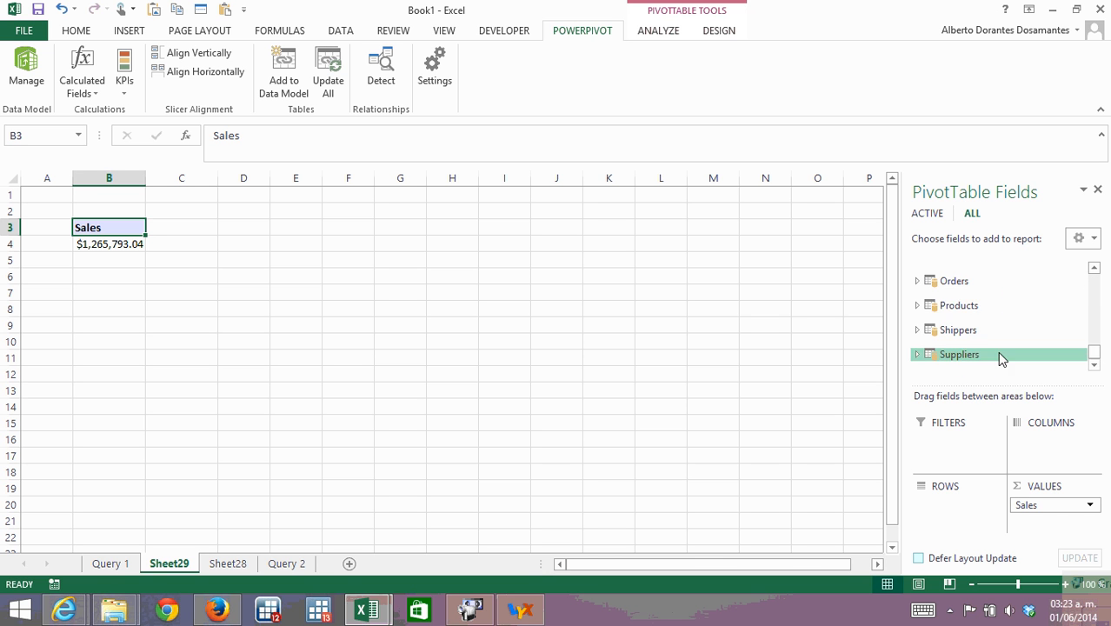
{"action": "left_click", "coordinate": [920, 307]}
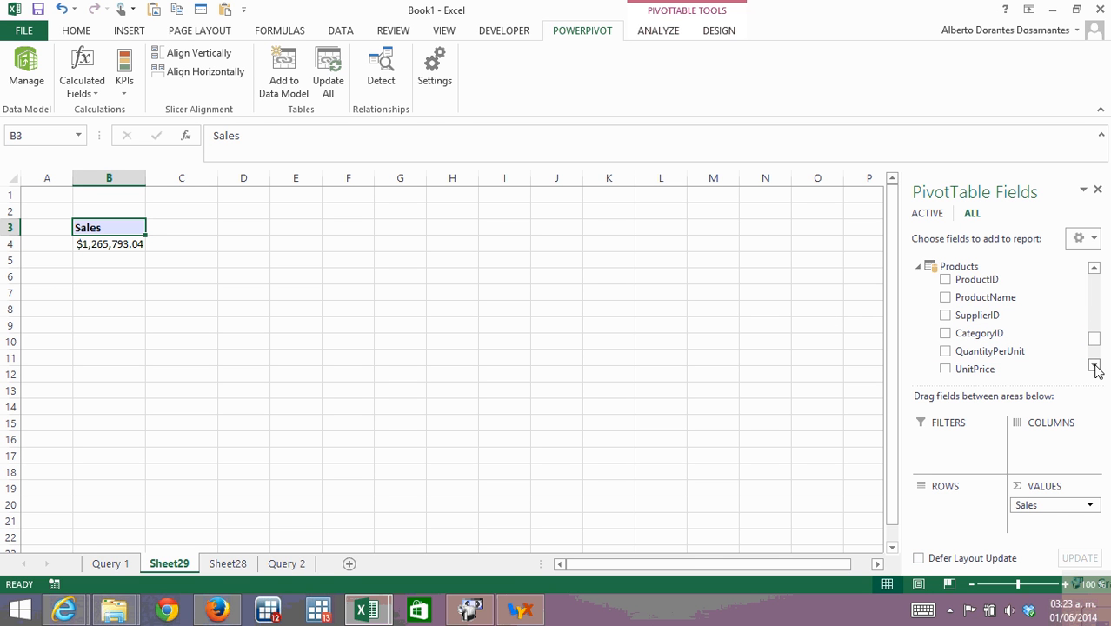
{"action": "left_click_drag", "start_coordinate": [977, 297], "coordinate": [949, 513]}
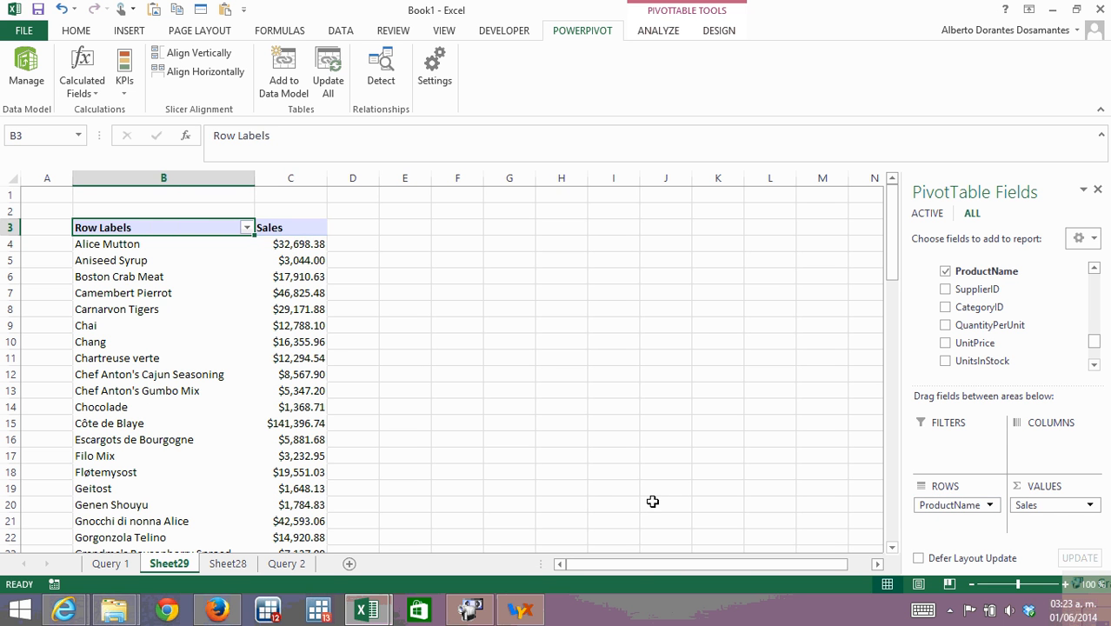
Examine the Sales amounts of individual products in the PivotTable.
{"action": "left_click", "coordinate": [293, 243]}
{"action": "left_click", "coordinate": [297, 339]}
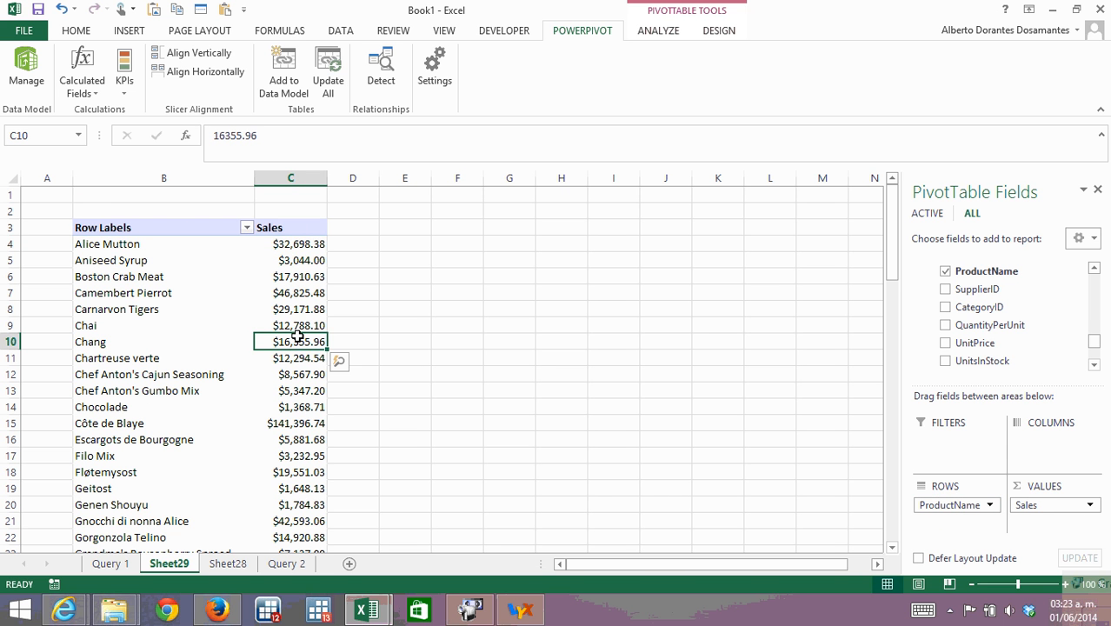
{"action": "mouse_move", "coordinate": [297, 337]}
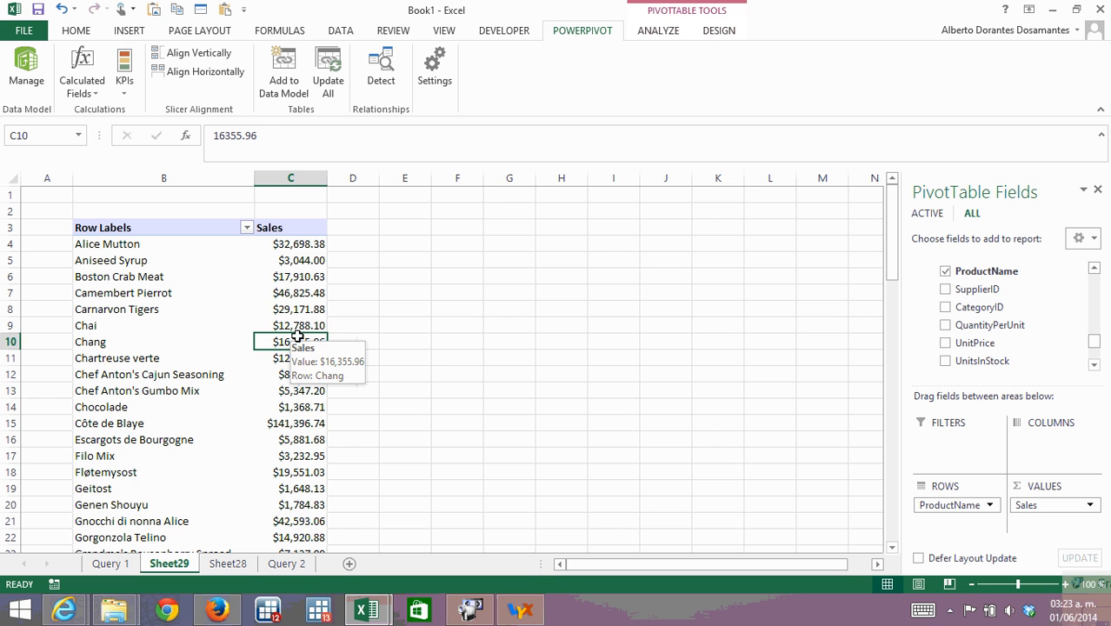
{"action": "left_click", "coordinate": [295, 315]}
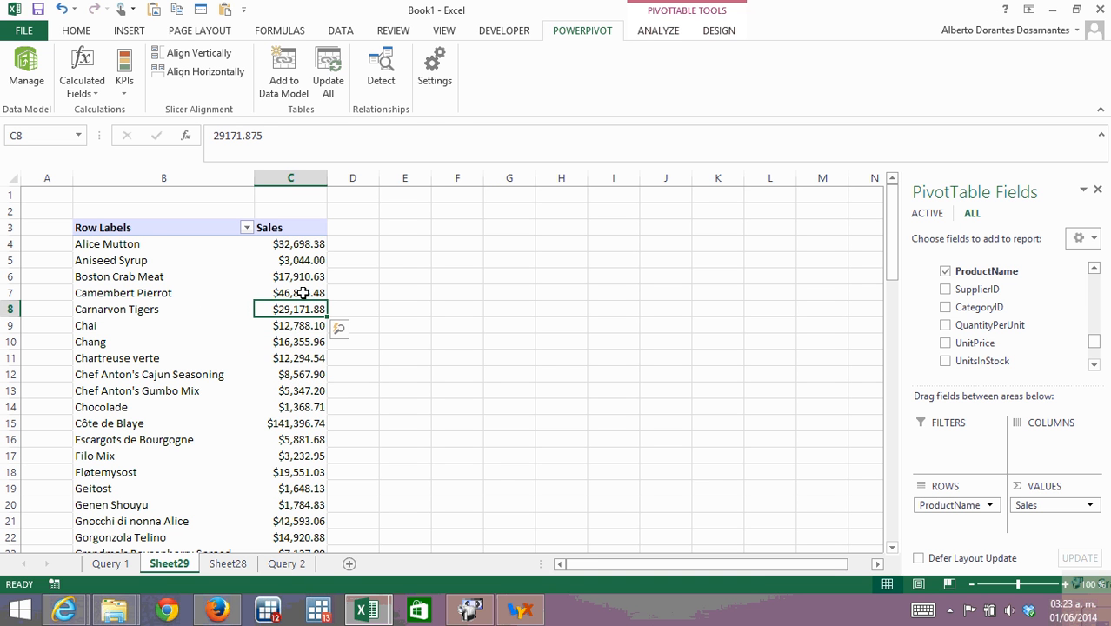
{"action": "left_click", "coordinate": [133, 277]}
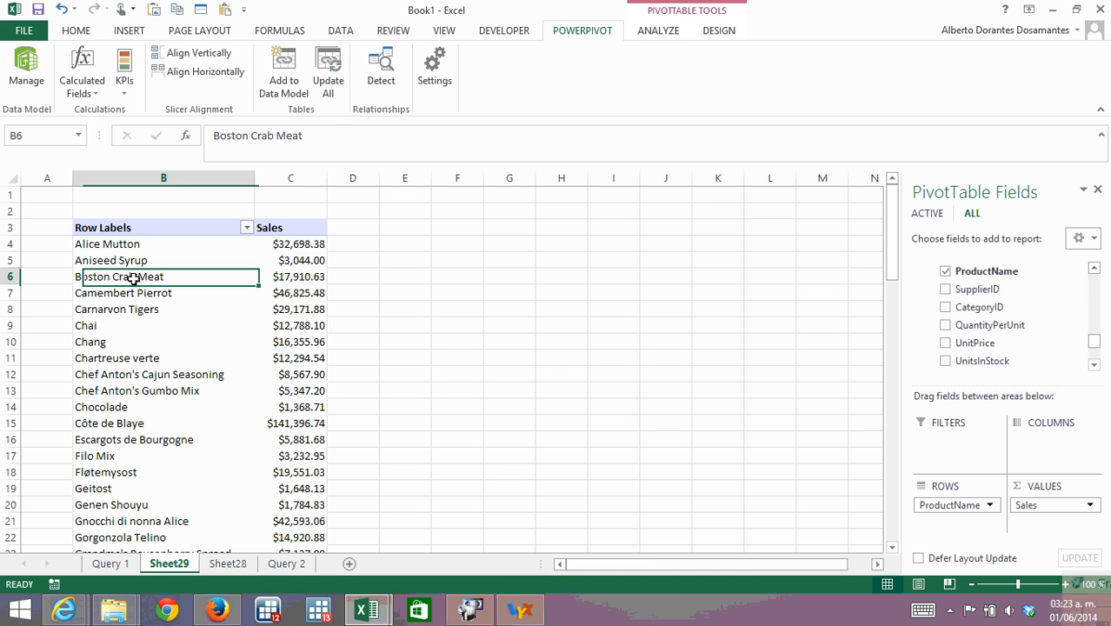
Review the Show Values As settings of the Sales field, then inspect the Sales amounts of several products in the PivotTable.
{"action": "left_click", "coordinate": [1037, 511]}
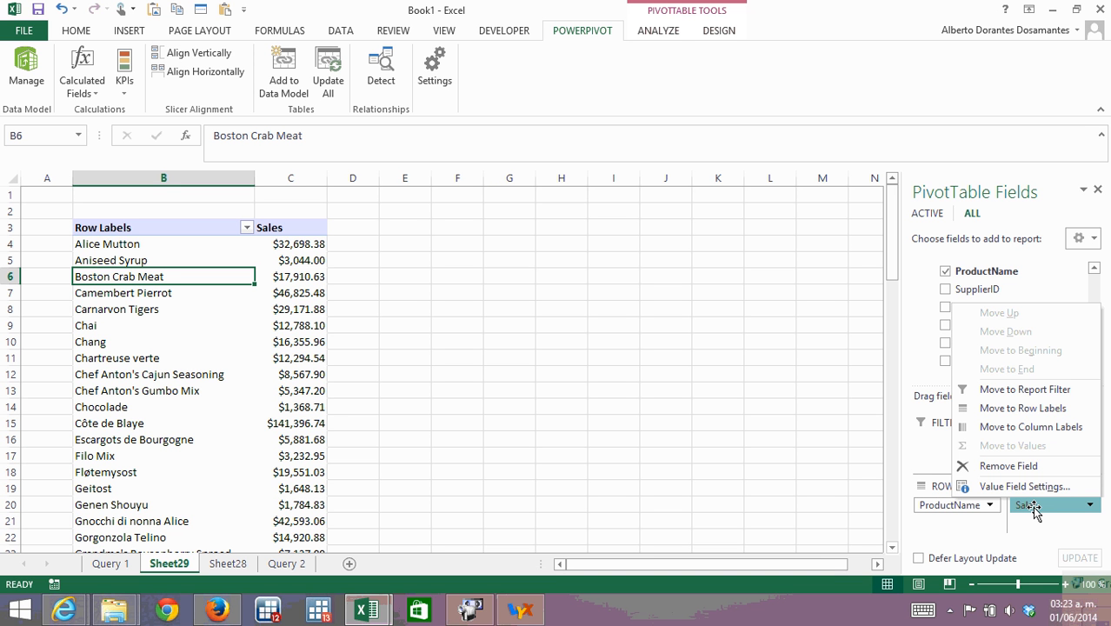
{"action": "left_click", "coordinate": [1024, 486]}
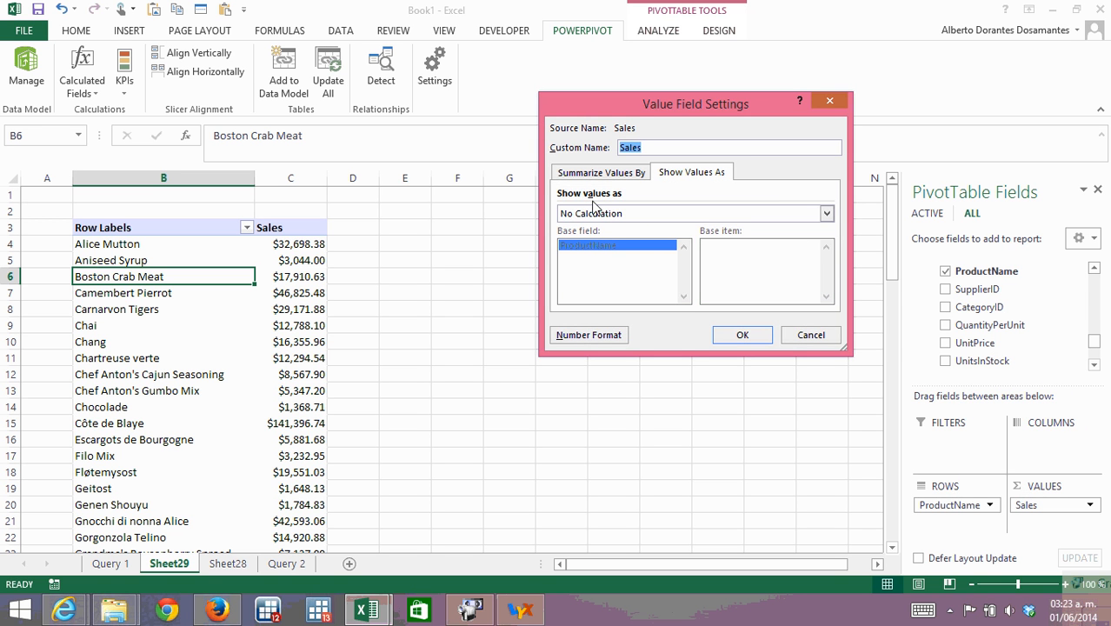
{"action": "left_click", "coordinate": [816, 340]}
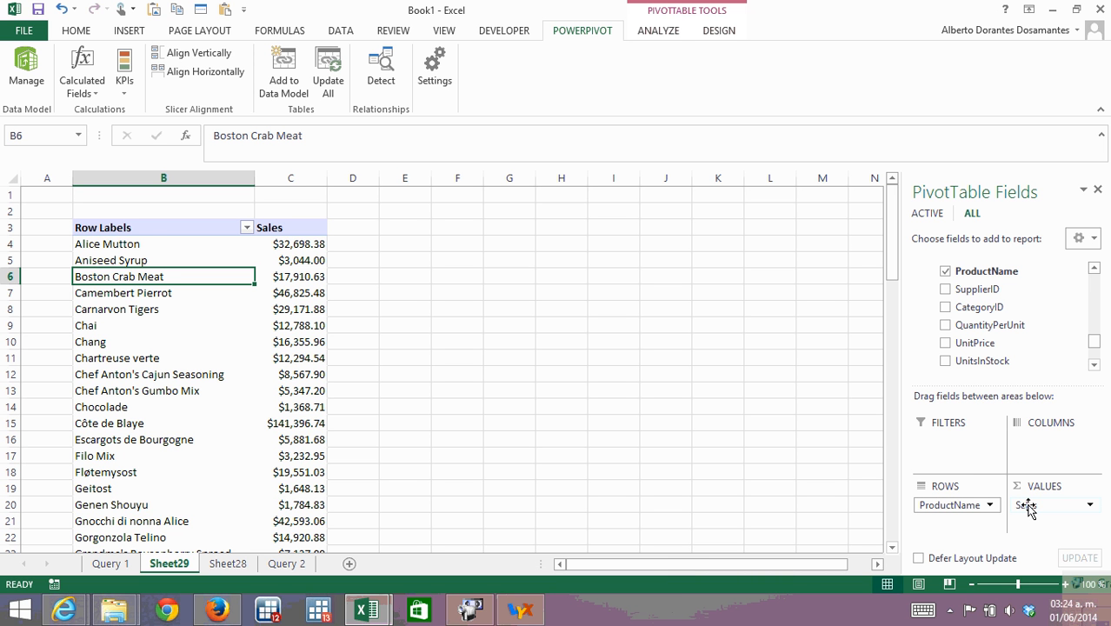
{"action": "left_click", "coordinate": [309, 341]}
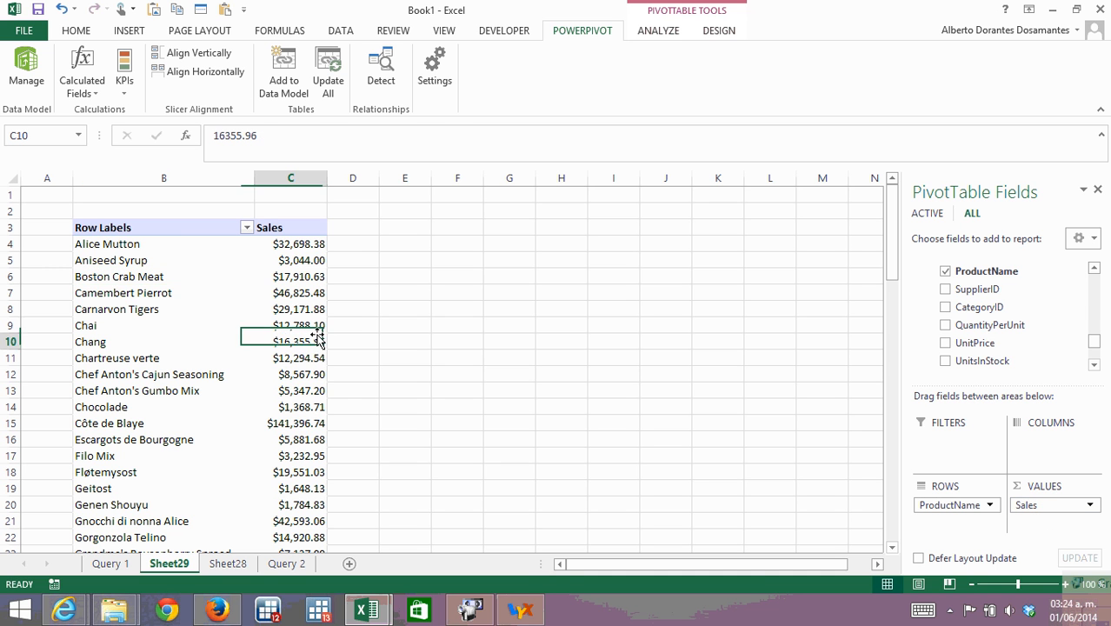
{"action": "left_click", "coordinate": [287, 388]}
{"action": "left_click", "coordinate": [291, 293]}
{"action": "left_click", "coordinate": [292, 245]}
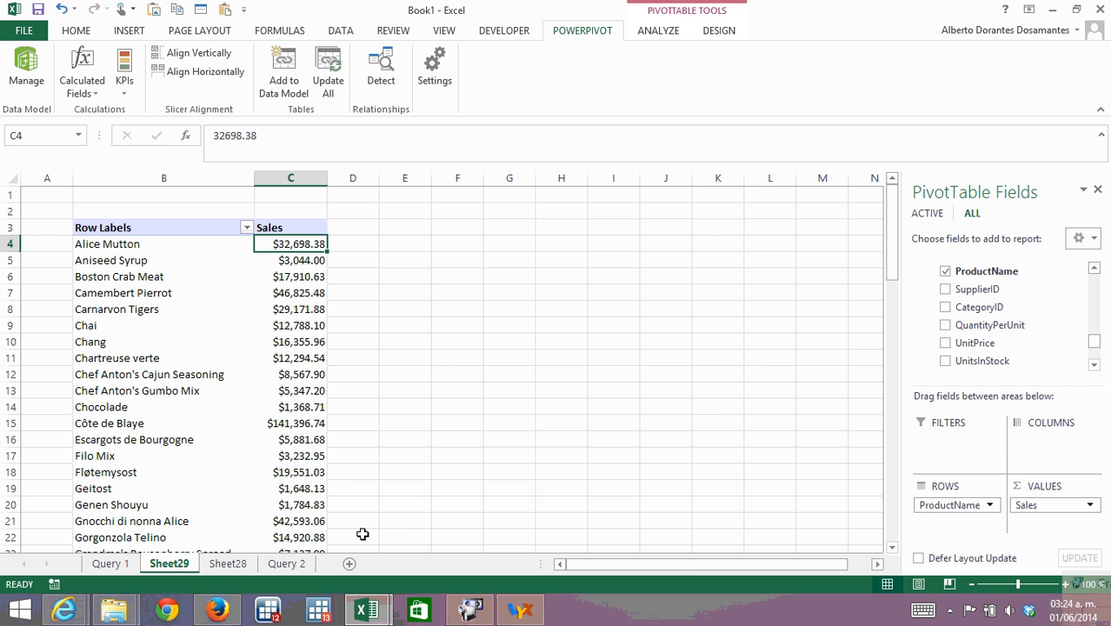
Leave the PivotTable sheet for Sheet28 and open the PowerPivot data model window.
{"action": "left_click", "coordinate": [275, 566]}
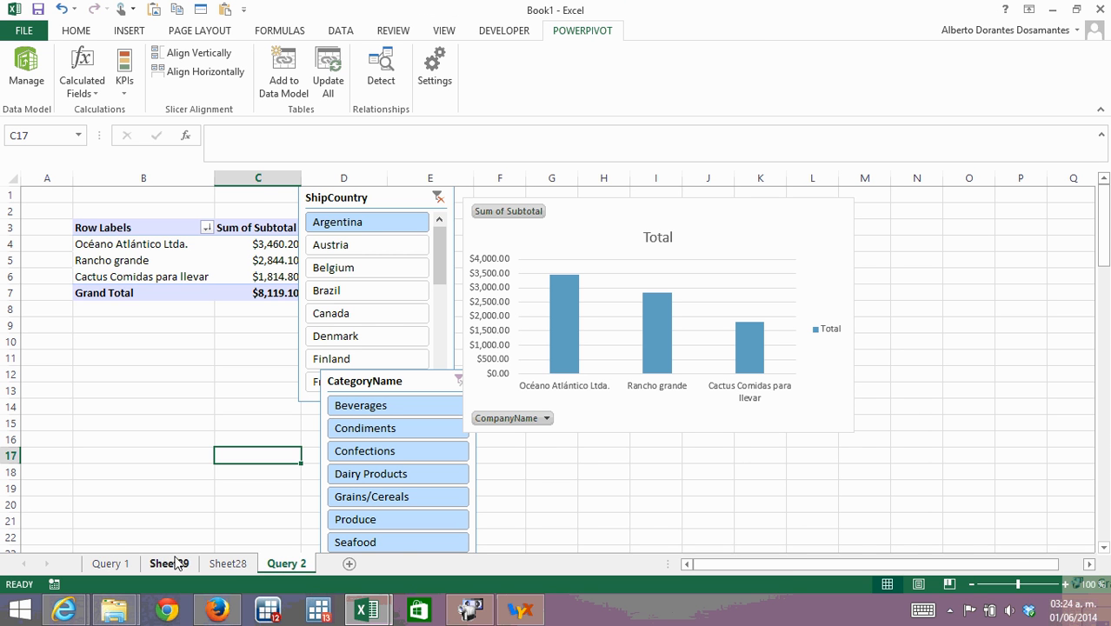
{"action": "left_click", "coordinate": [225, 563]}
{"action": "left_click", "coordinate": [26, 69]}
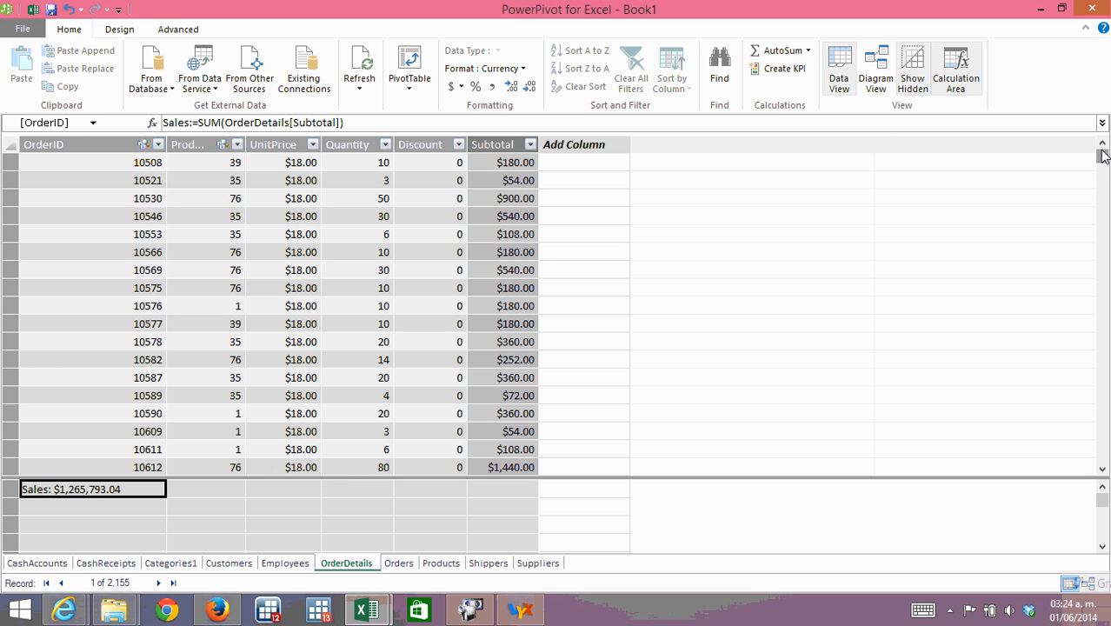
{"action": "left_click", "coordinate": [571, 163]}
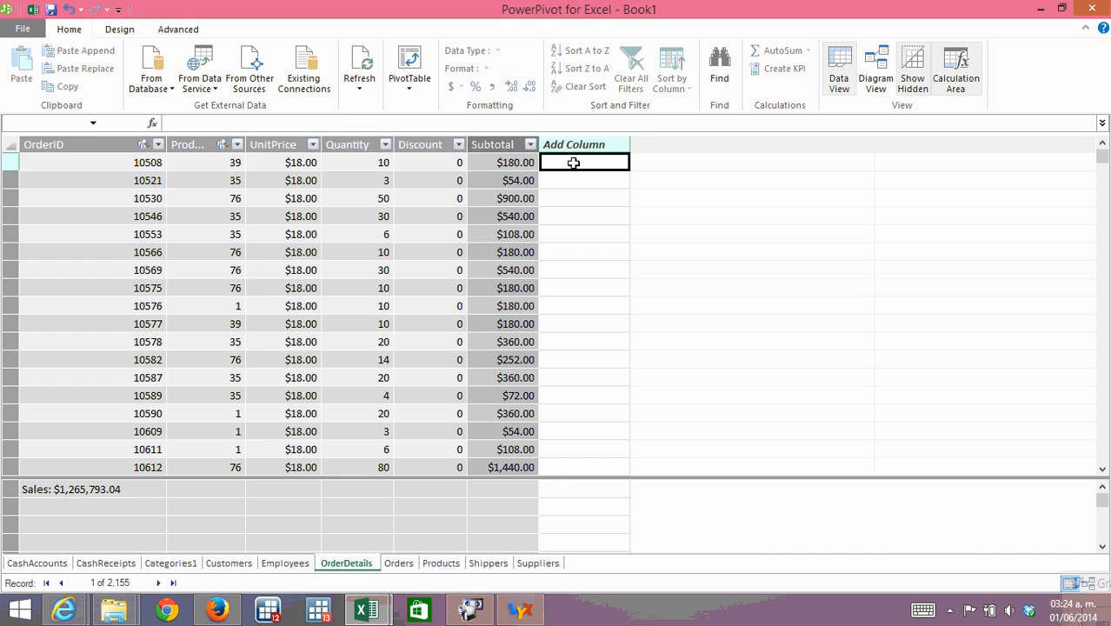
{"action": "left_click", "coordinate": [464, 125]}
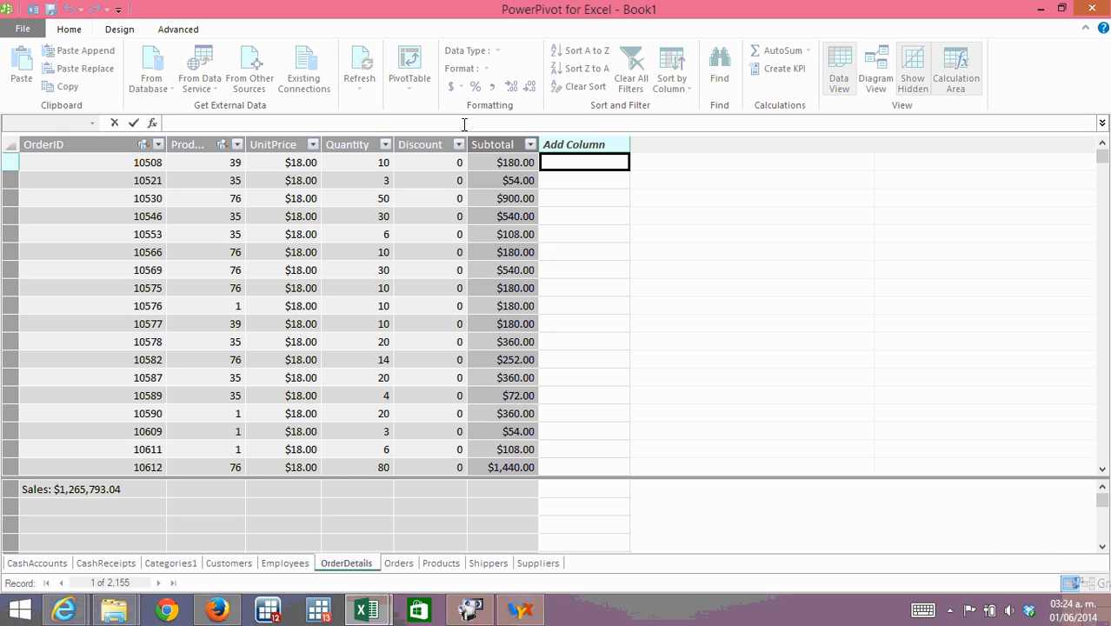
{"action": "left_click", "coordinate": [608, 198]}
{"action": "left_click", "coordinate": [595, 163]}
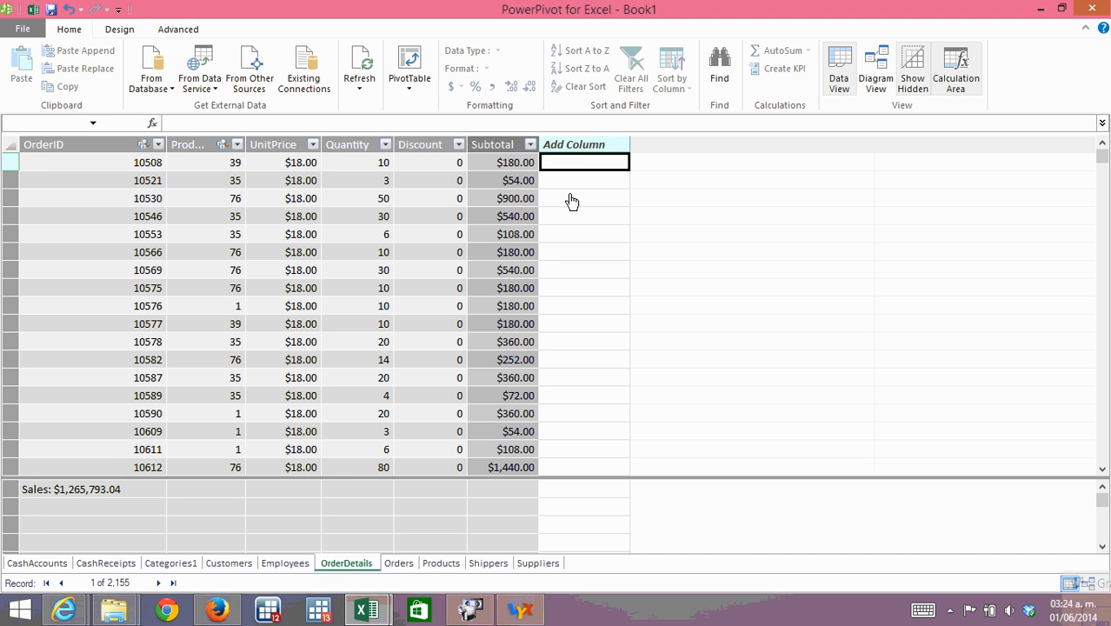
Switch from the OrderDetails table to the Orders table and select the first cell of its empty column after Month.
{"action": "left_click", "coordinate": [400, 563]}
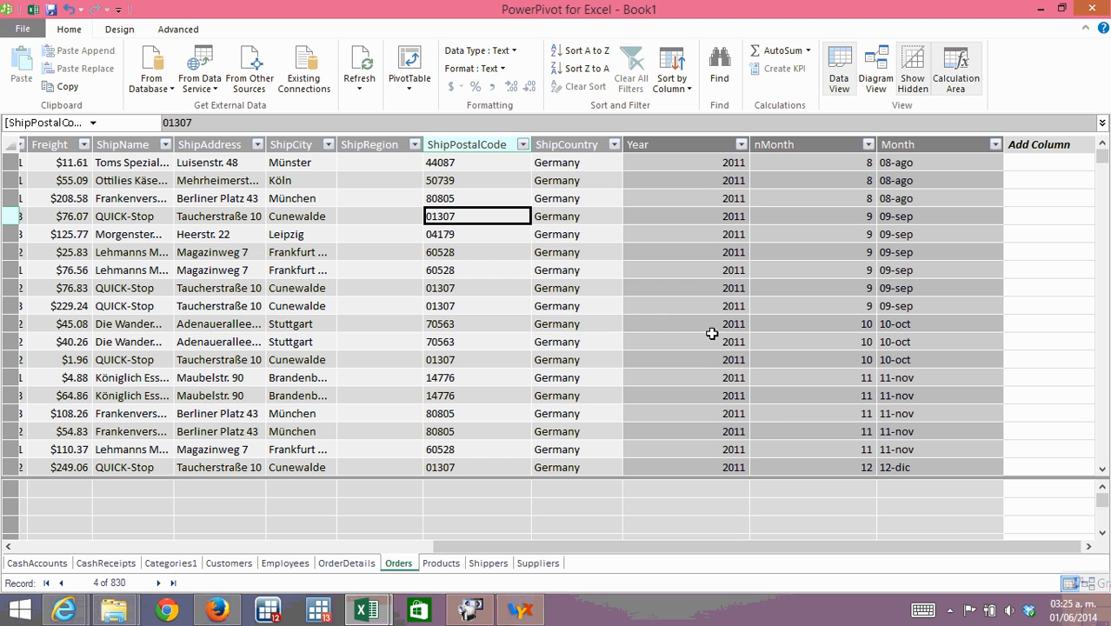
{"action": "left_click", "coordinate": [1031, 166]}
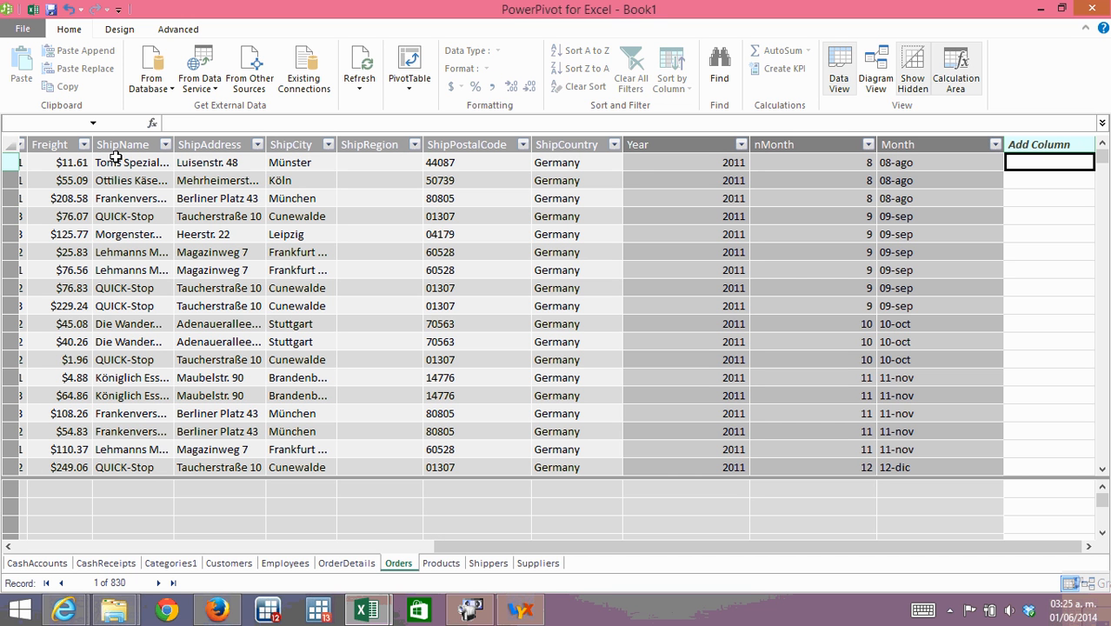
{"action": "left_click", "coordinate": [346, 562]}
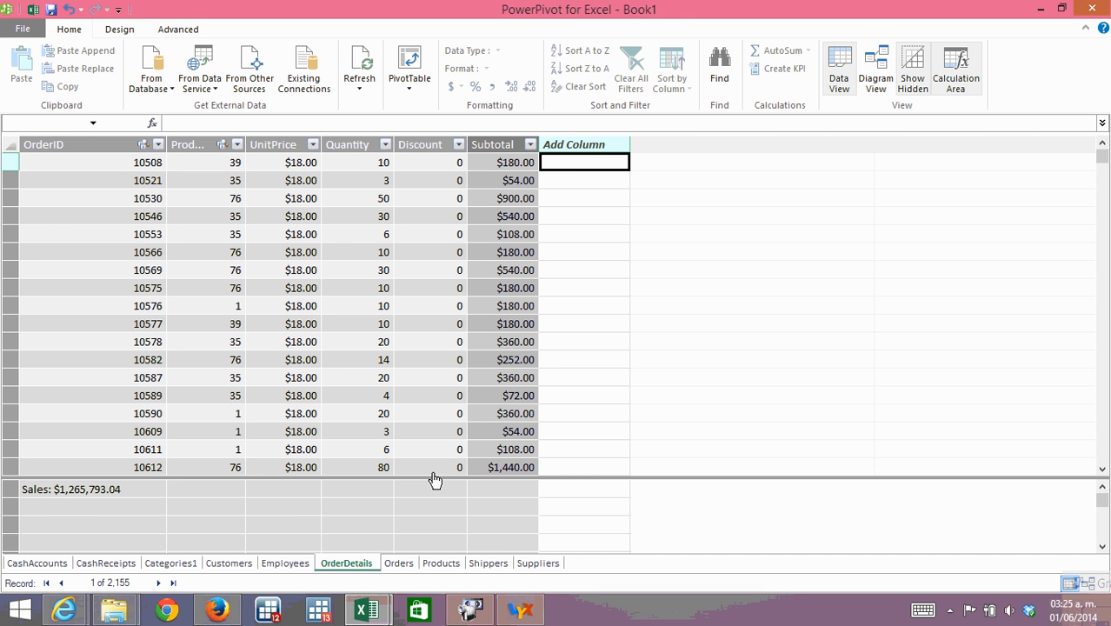
{"action": "left_click", "coordinate": [398, 563]}
{"action": "left_click", "coordinate": [1029, 217]}
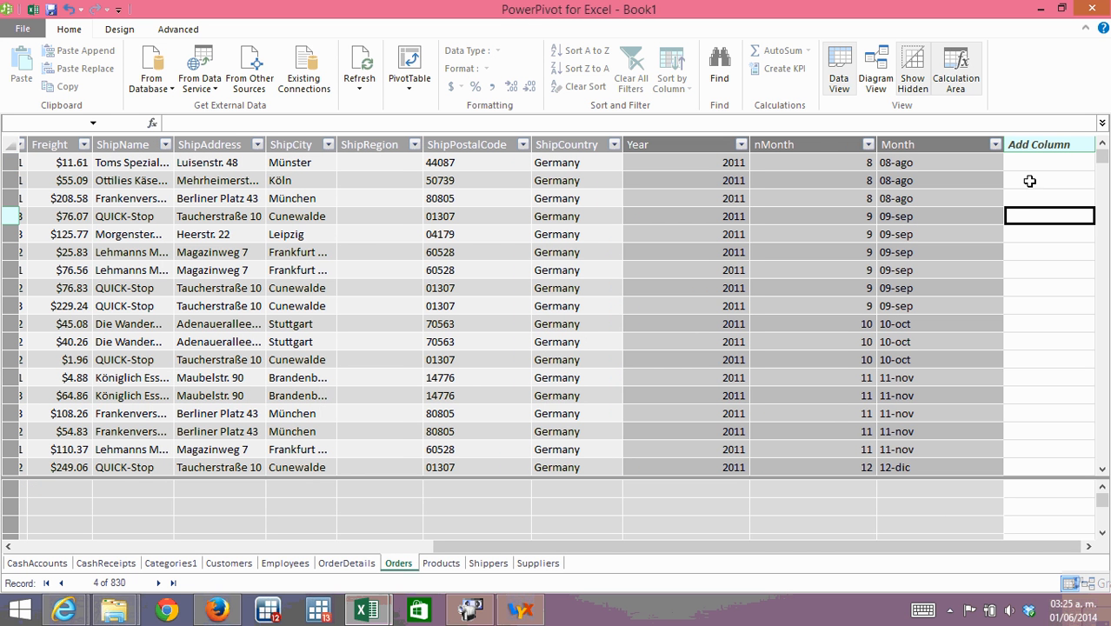
{"action": "left_click", "coordinate": [1029, 164]}
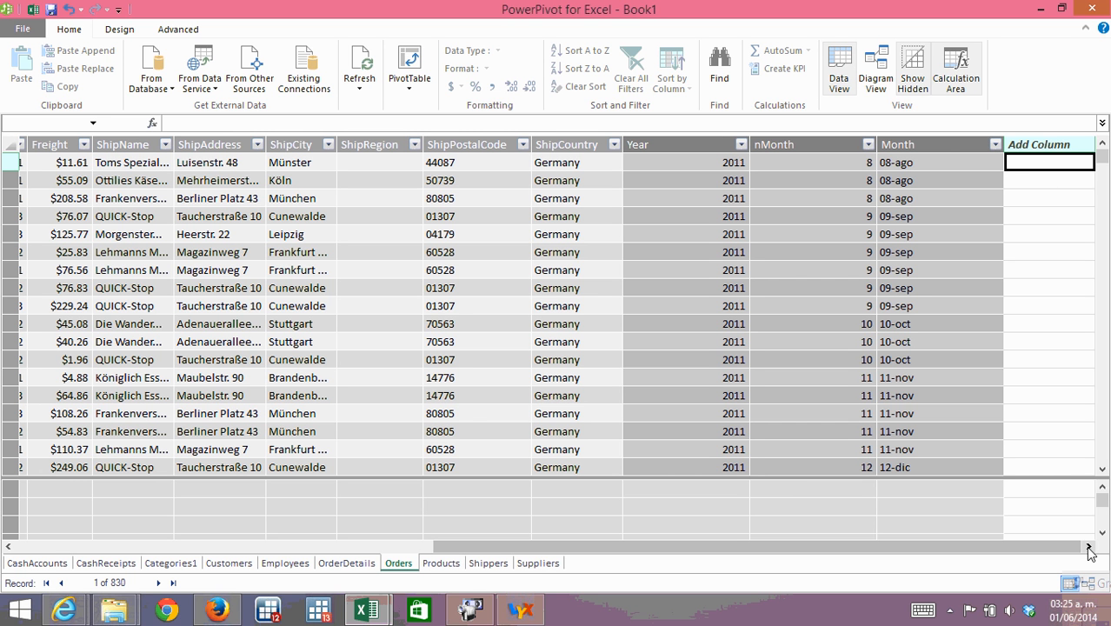
{"action": "left_click", "coordinate": [1021, 197]}
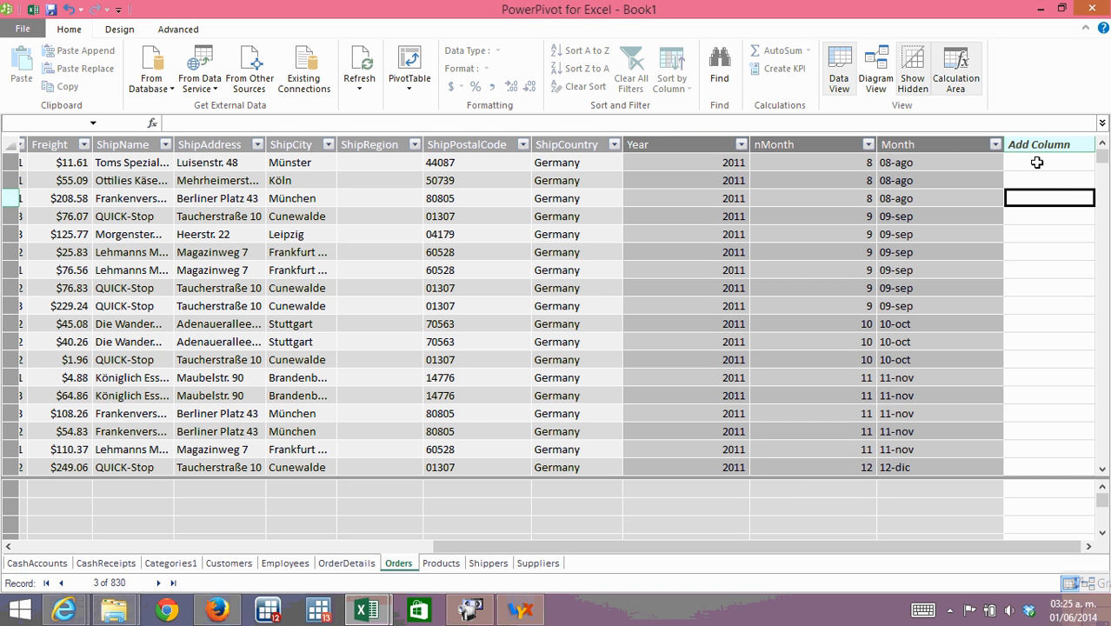
{"action": "left_click", "coordinate": [1037, 162]}
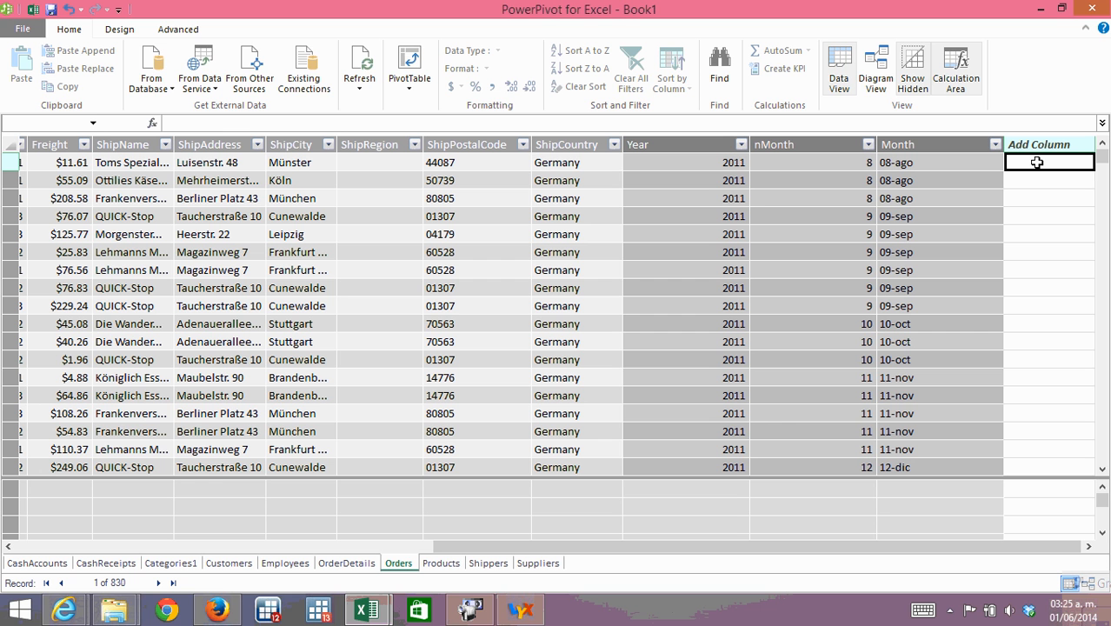
Add a calculated column to the Orders table with the formula =calculate(sum(OrderDetails[Subtotal])).
{"action": "left_click", "coordinate": [734, 121]}
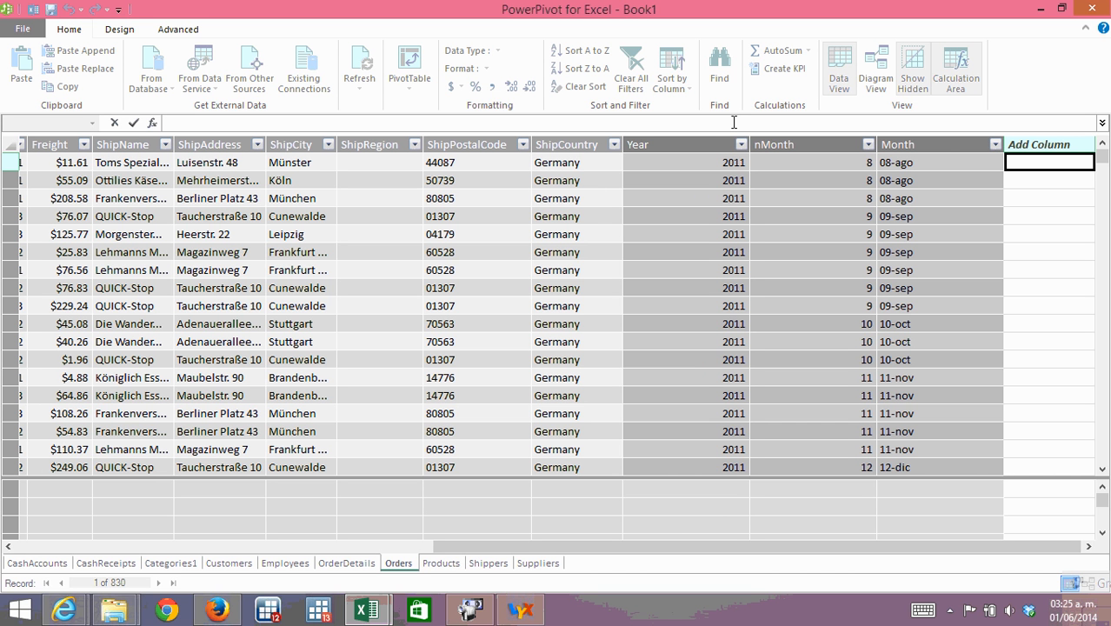
{"action": "type", "text": "="}
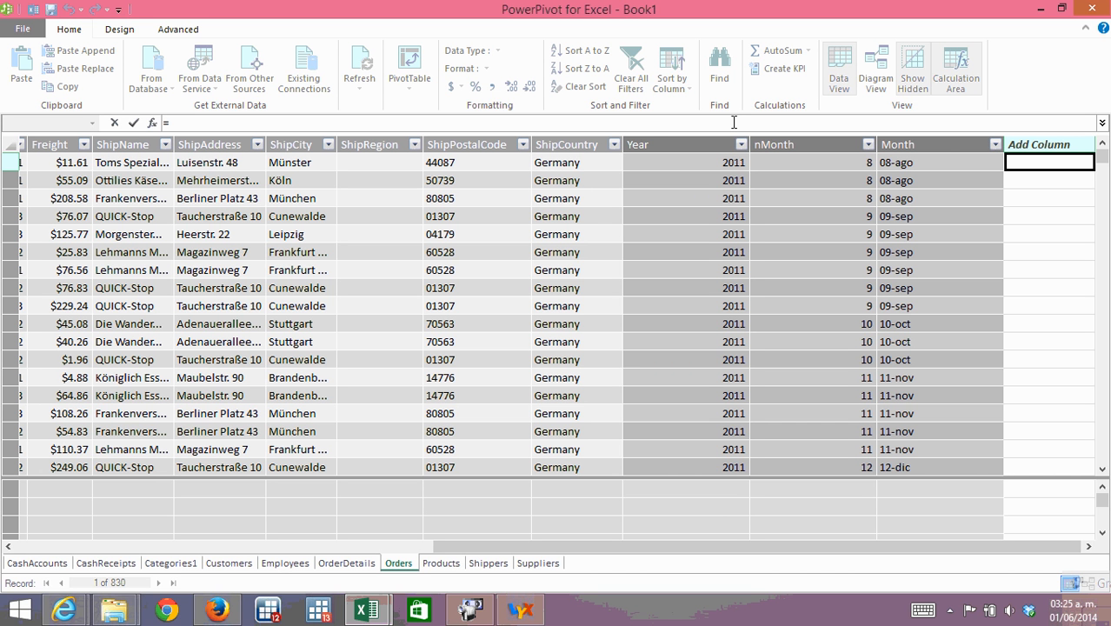
{"action": "type", "text": "cal"}
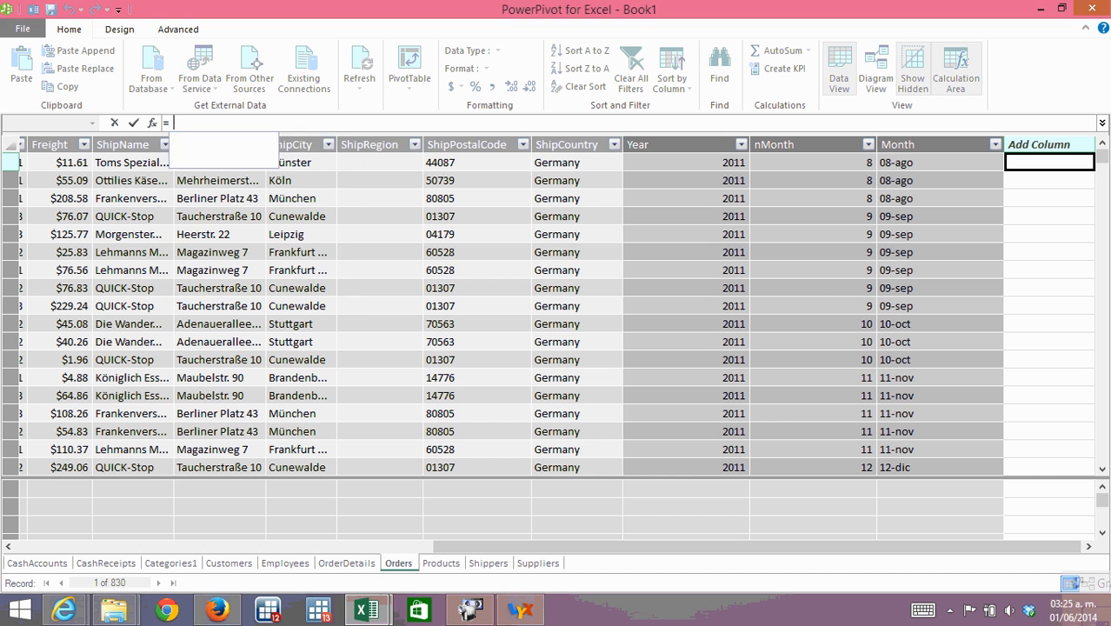
{"action": "type", "text": "culate"}
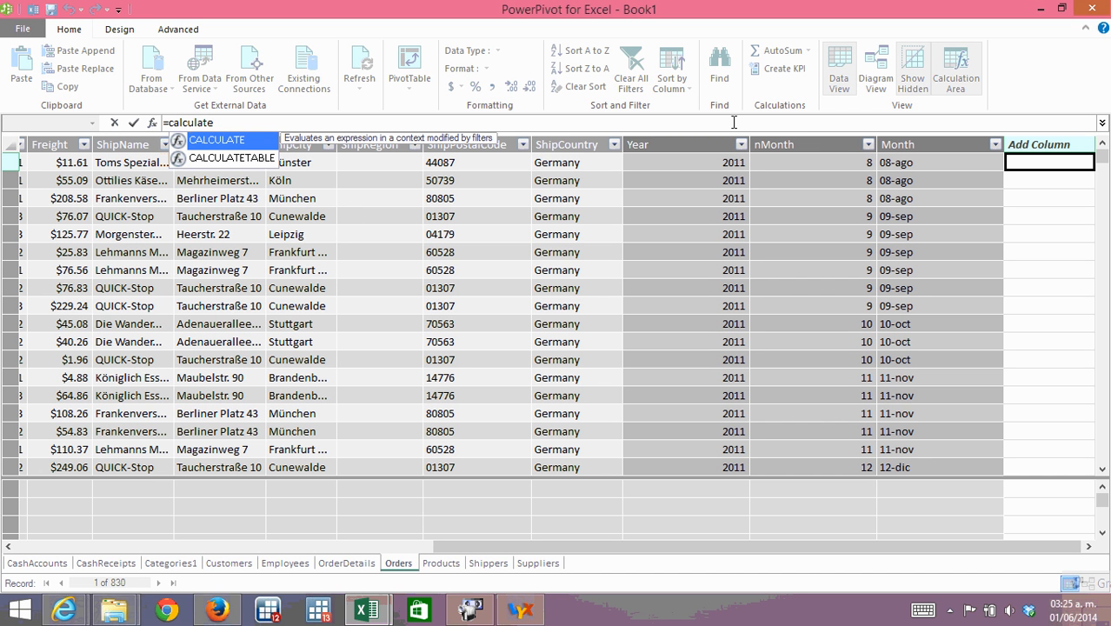
{"action": "type", "text": "("}
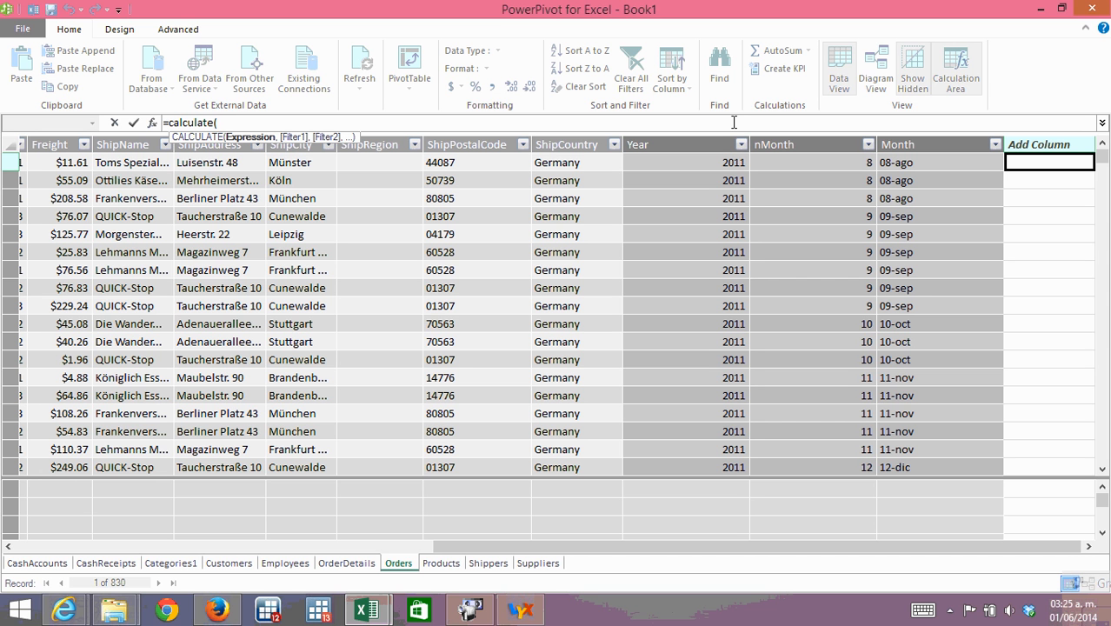
{"action": "type", "text": "sum"}
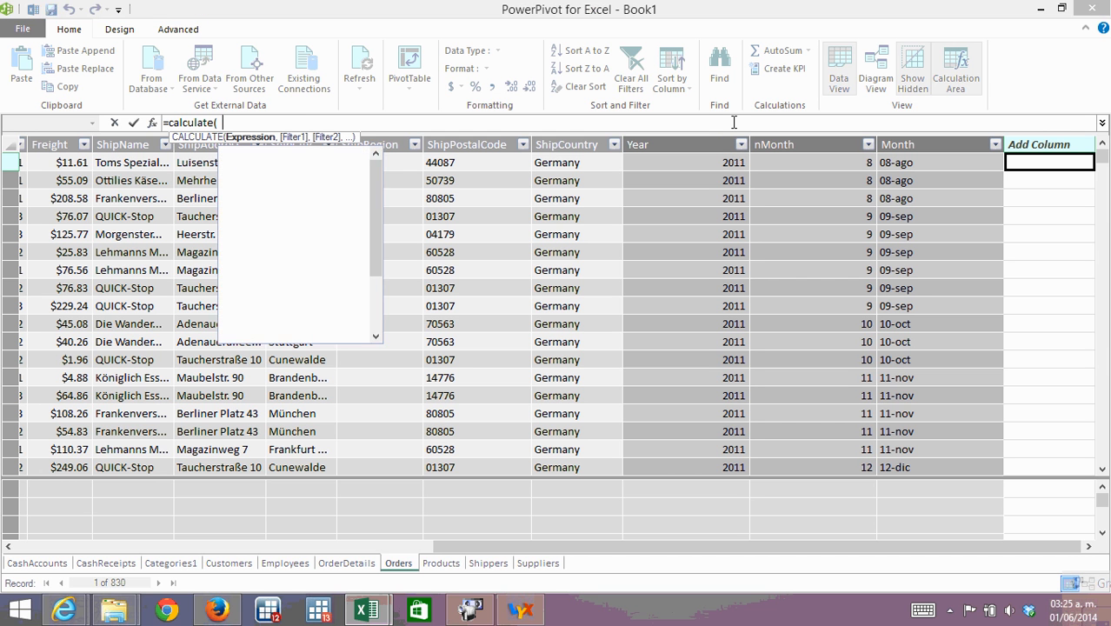
{"action": "type", "text": "("}
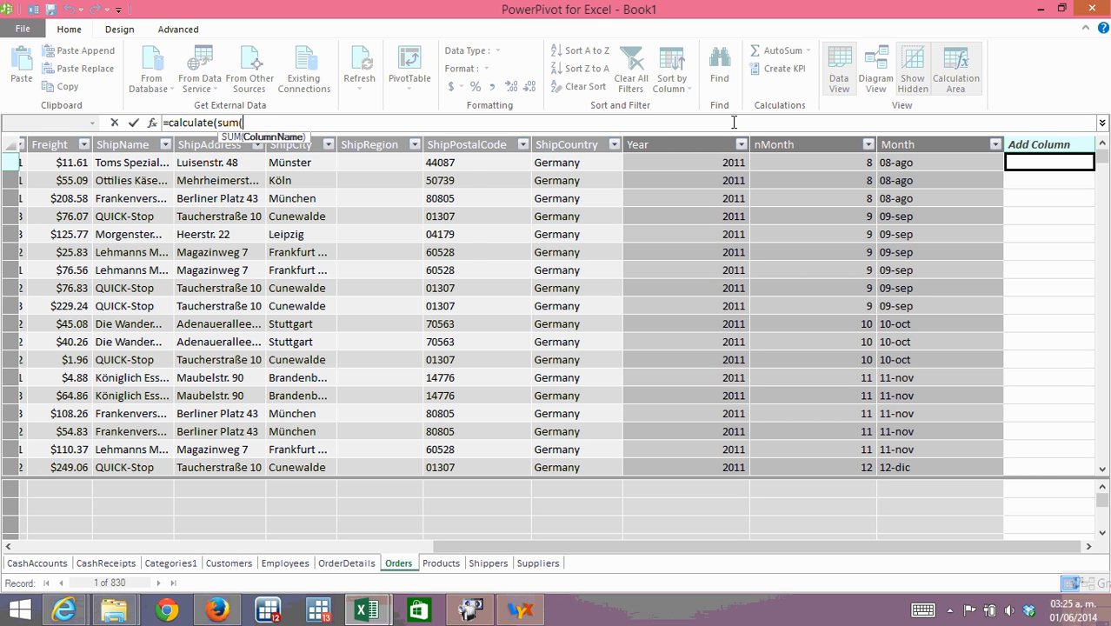
{"action": "type", "text": "orde"}
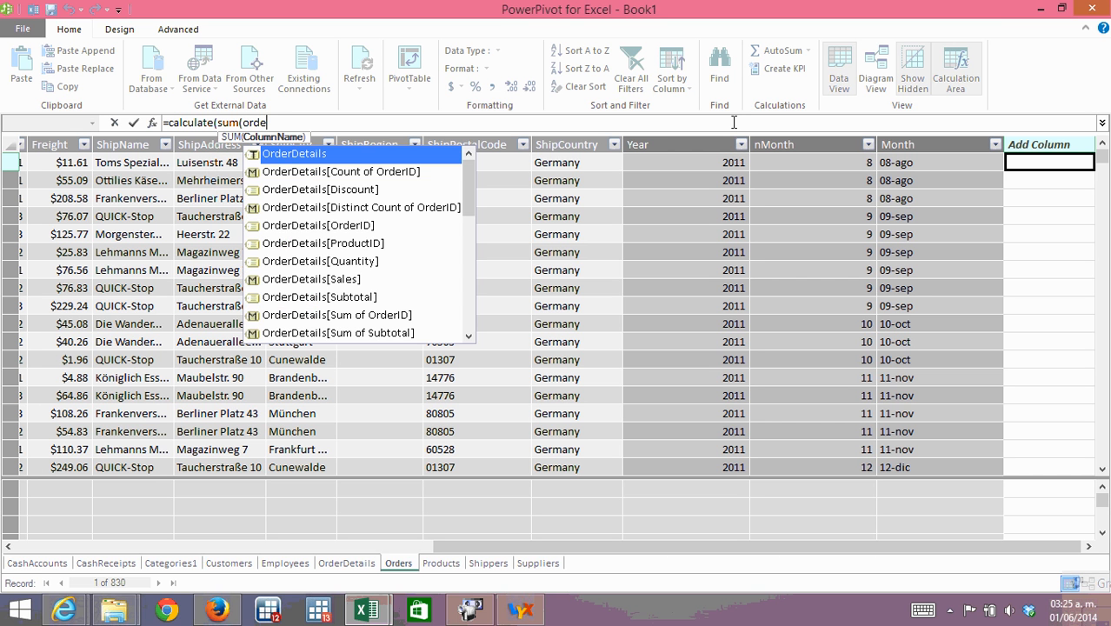
{"action": "type", "text": "r"}
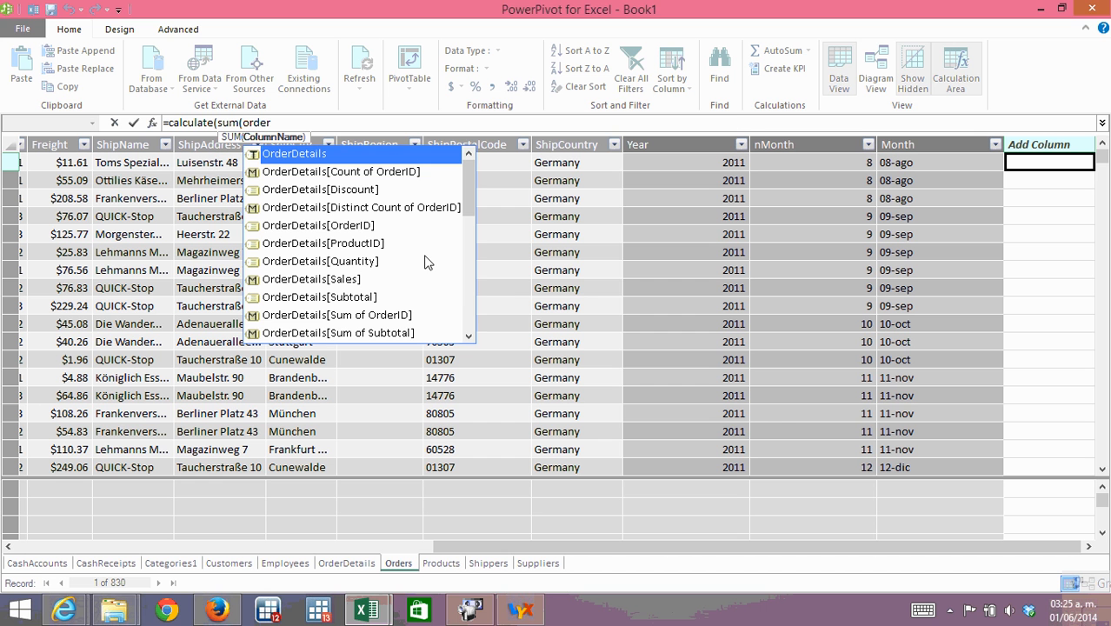
{"action": "left_click", "coordinate": [343, 300]}
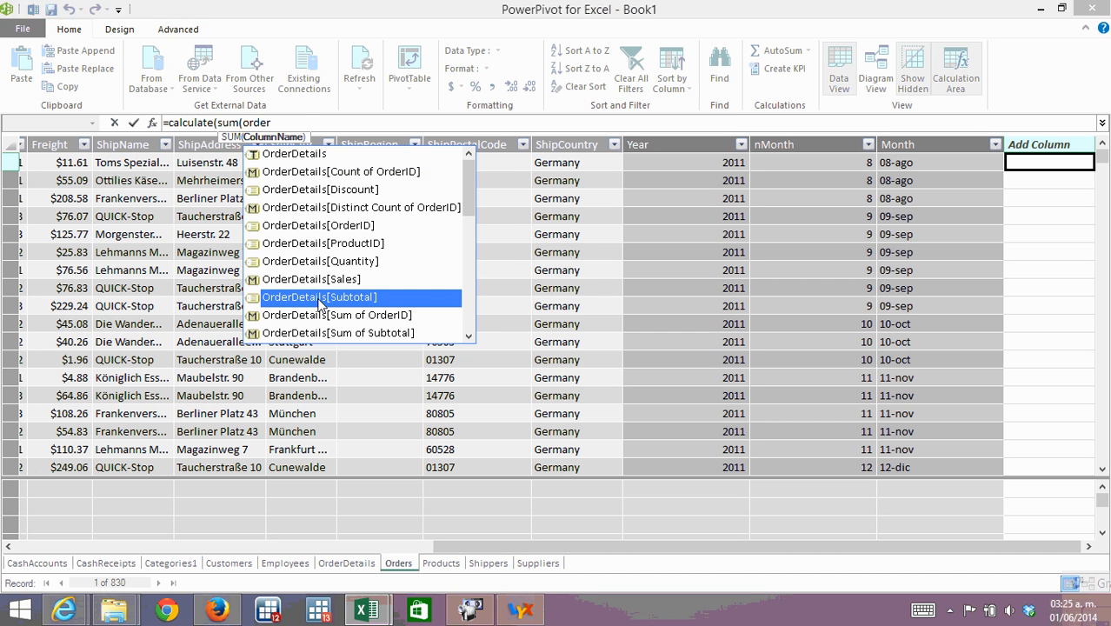
{"action": "double_click", "coordinate": [318, 298]}
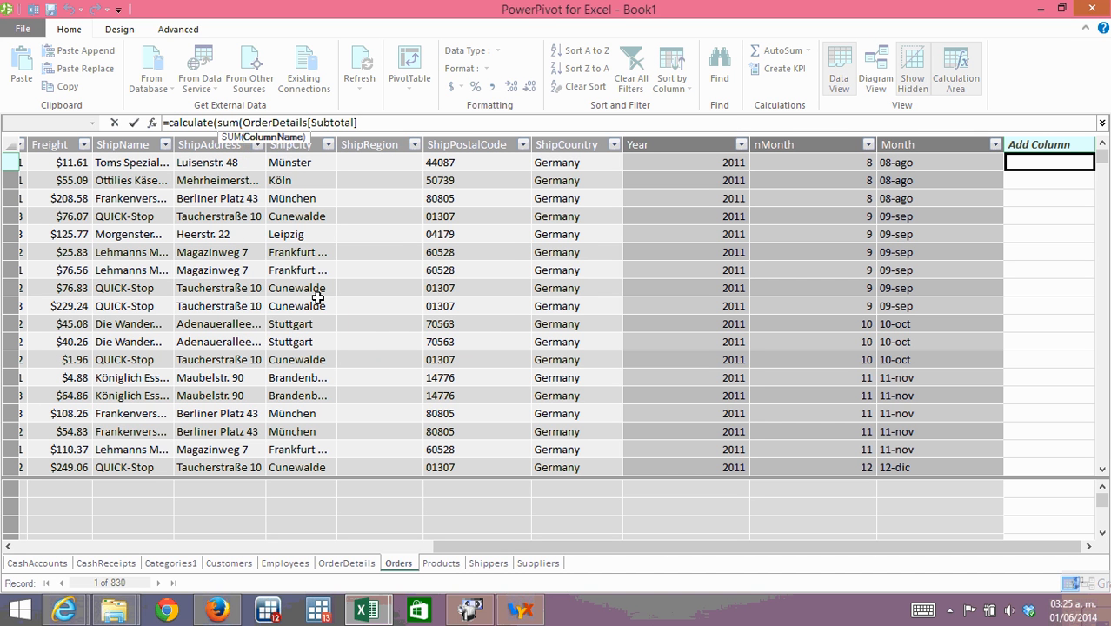
{"action": "type", "text": "))"}
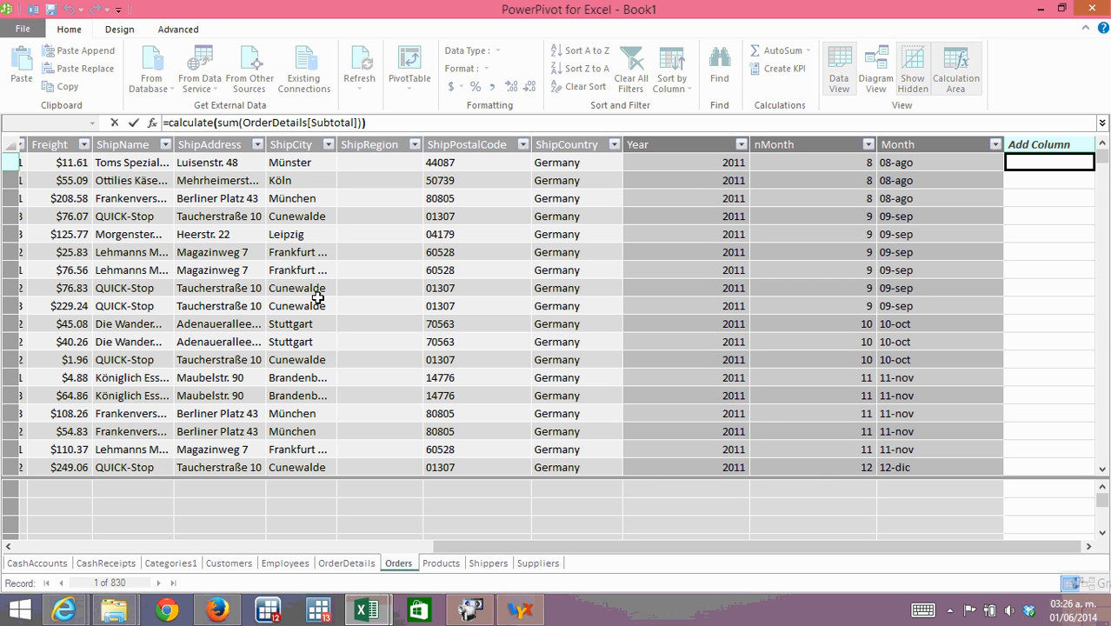
{"action": "key", "text": "Return"}
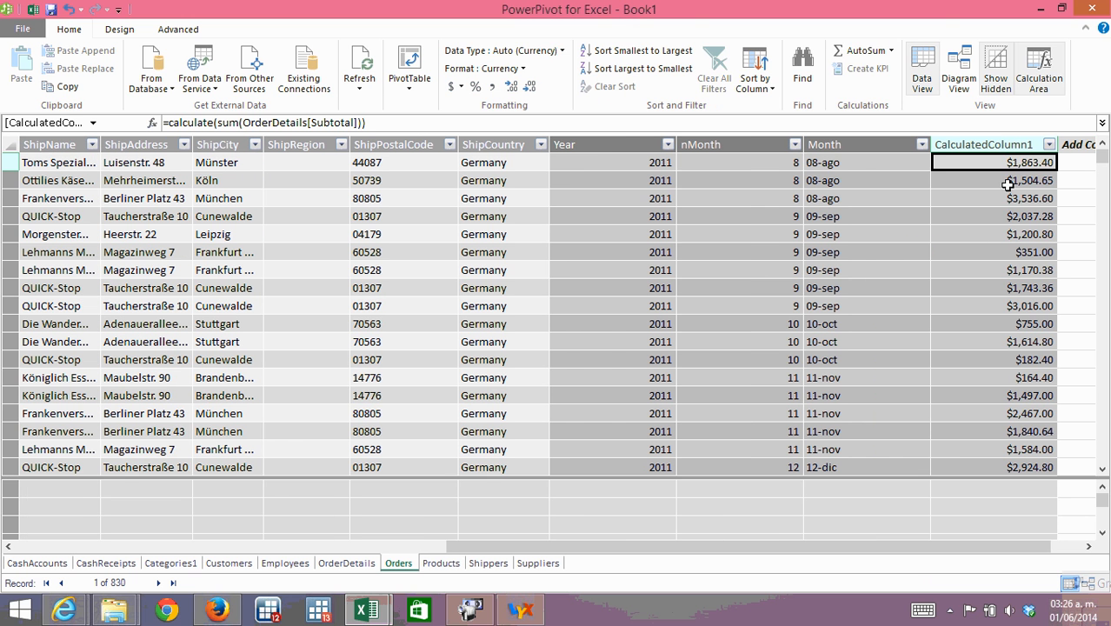
Rename the new calculated column in the Orders table as TotSalebyOrder.
{"action": "left_click", "coordinate": [1007, 184]}
{"action": "left_click", "coordinate": [1008, 164]}
{"action": "right_click", "coordinate": [1030, 146]}
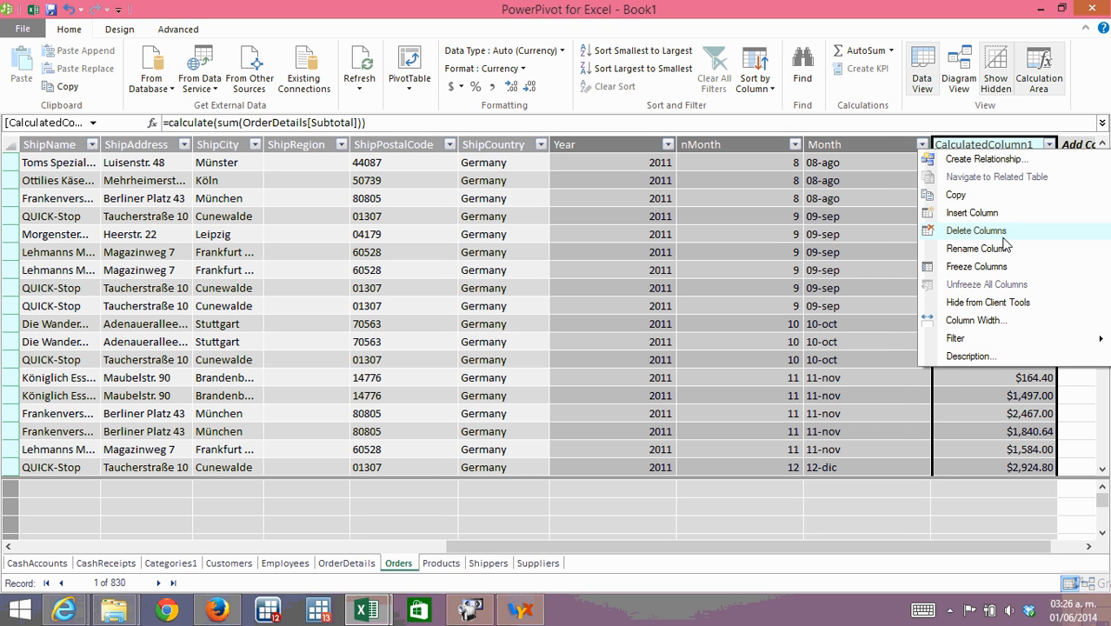
{"action": "left_click", "coordinate": [995, 251]}
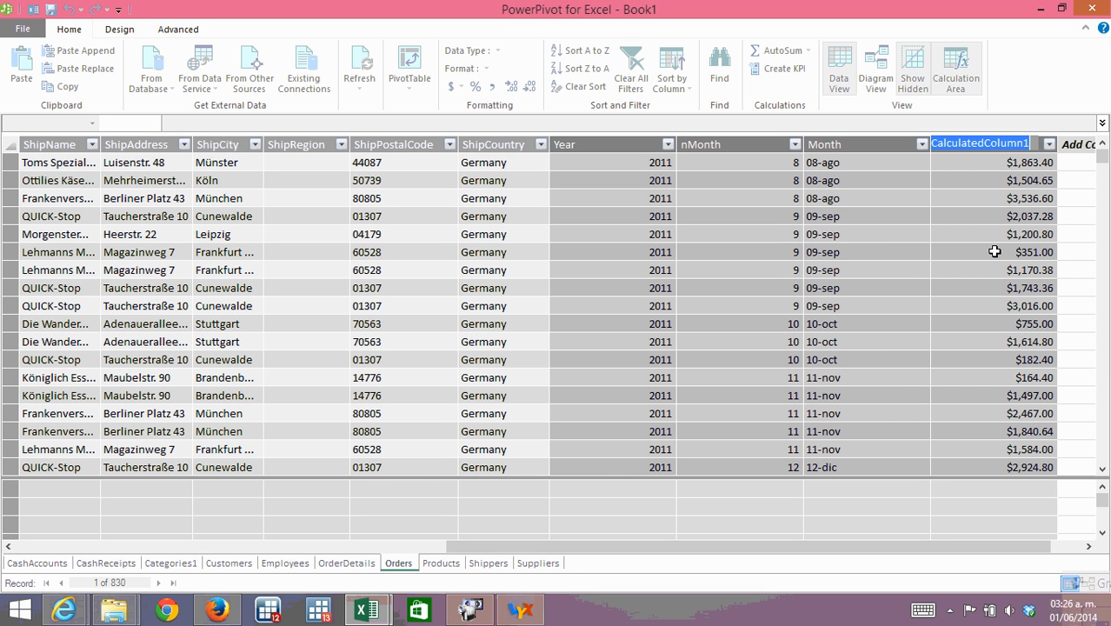
{"action": "type", "text": "TotS"}
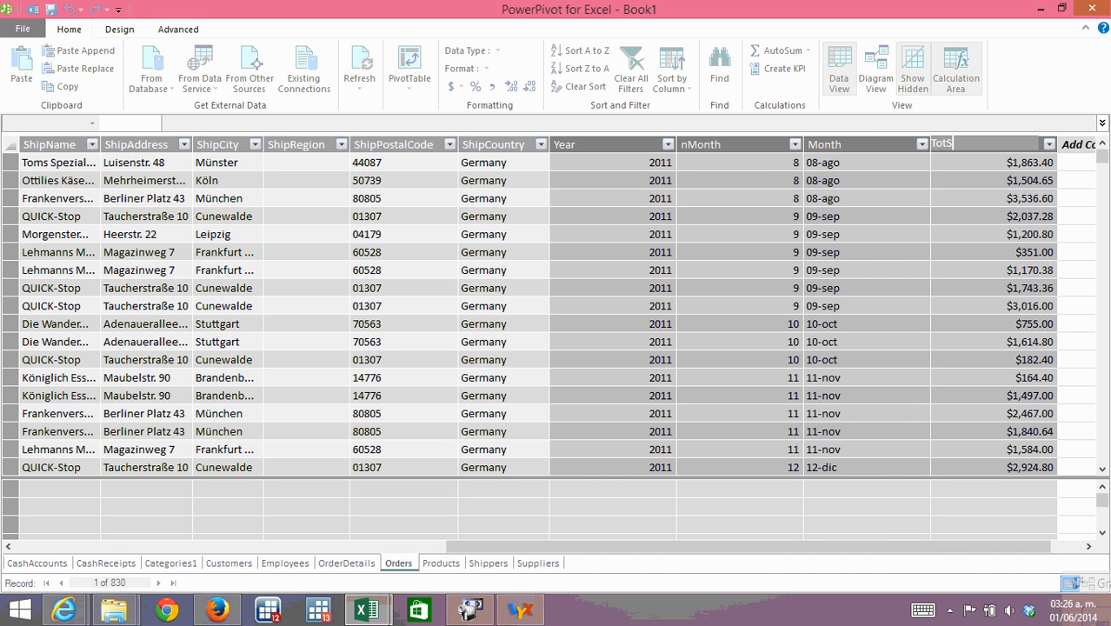
{"action": "type", "text": "alebyOrder"}
{"action": "key", "text": "Return"}
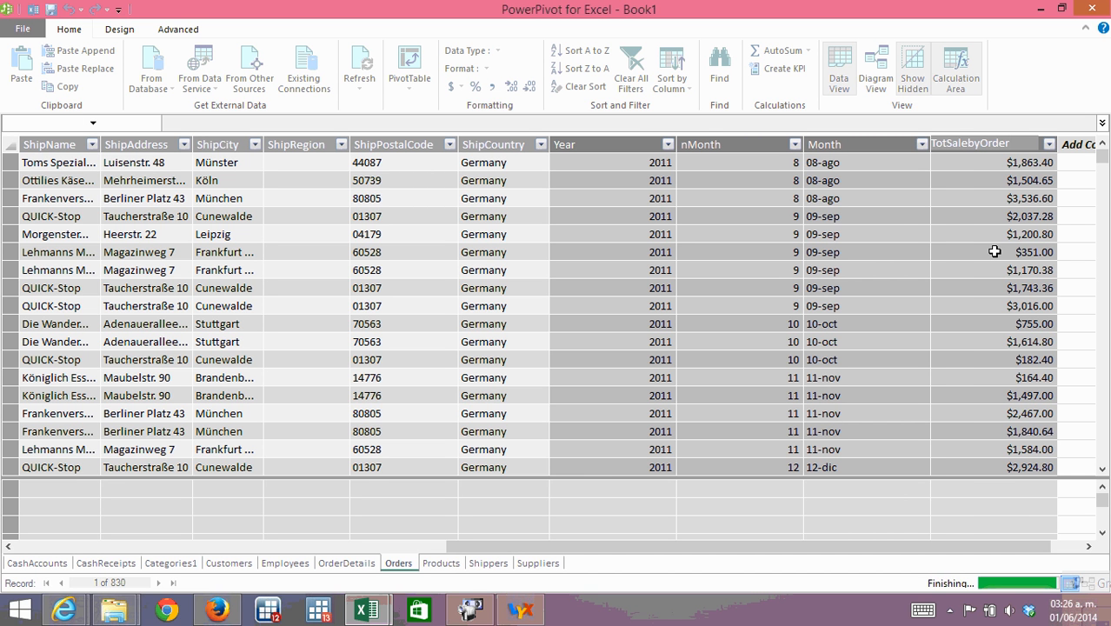
Examine the TotSalebyOrder amounts of individual orders and the formula behind them.
{"action": "left_click", "coordinate": [1001, 198]}
{"action": "left_click", "coordinate": [1001, 162]}
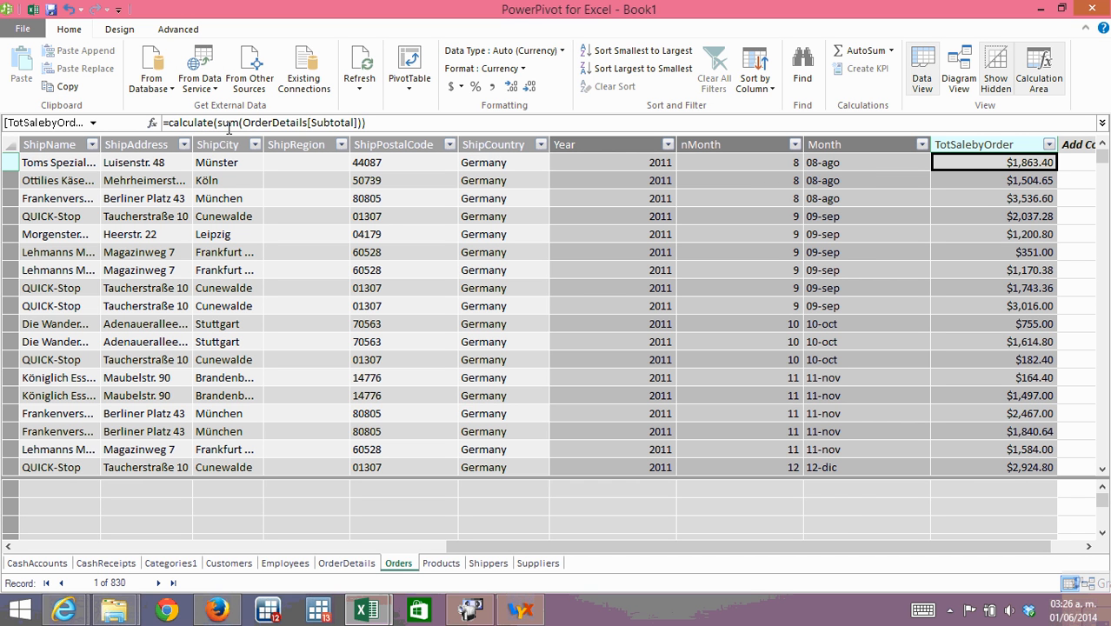
{"action": "left_click", "coordinate": [984, 211]}
{"action": "left_click", "coordinate": [991, 165]}
{"action": "mouse_move", "coordinate": [1105, 619]}
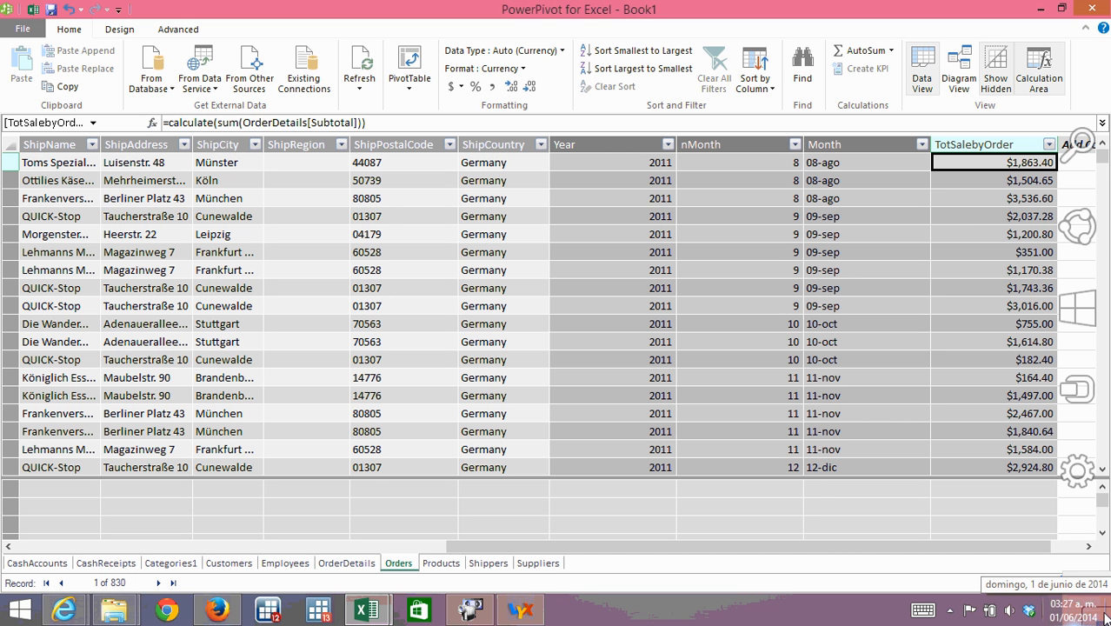
{"action": "left_click", "coordinate": [1077, 610]}
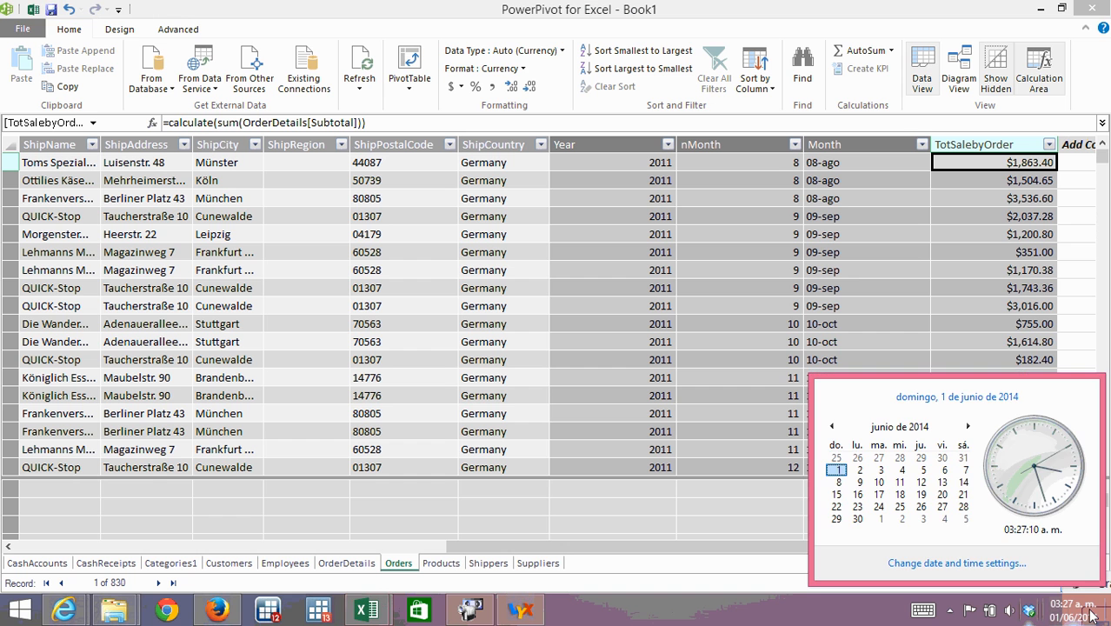